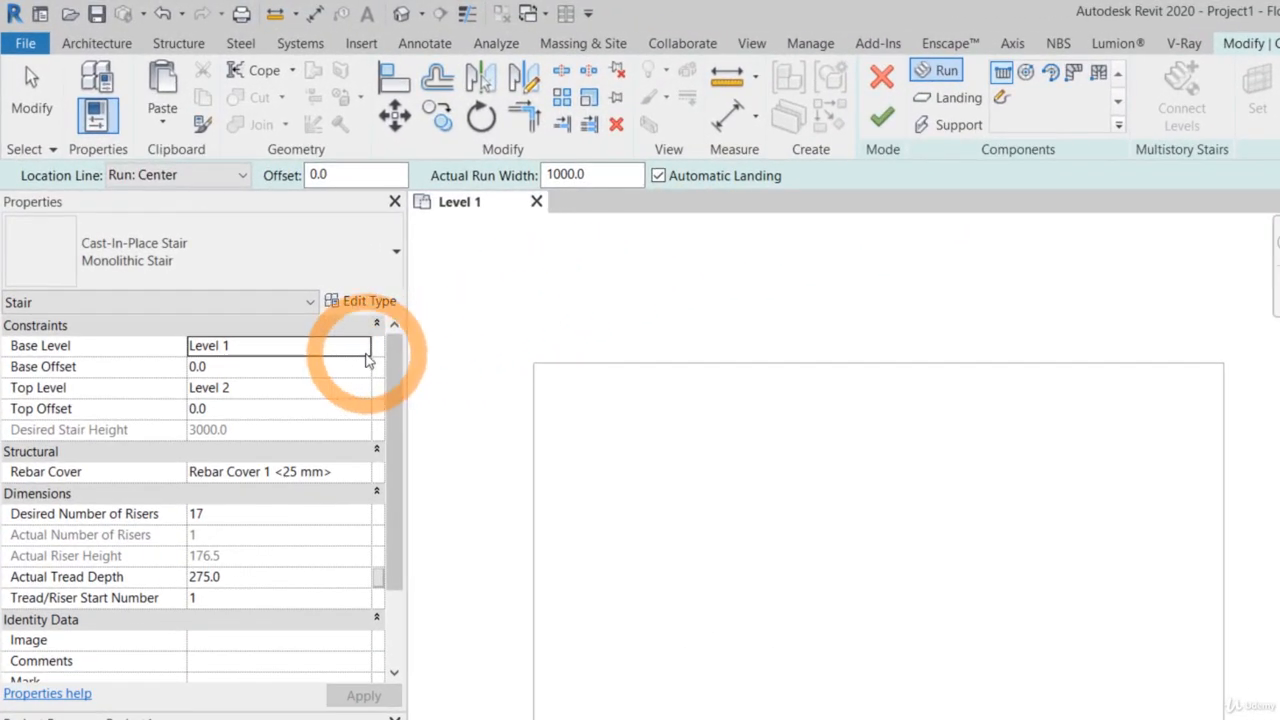
Step: Review the stair's base level, top level and desired number of risers
{"action": "left_click", "coordinate": [365, 350]}
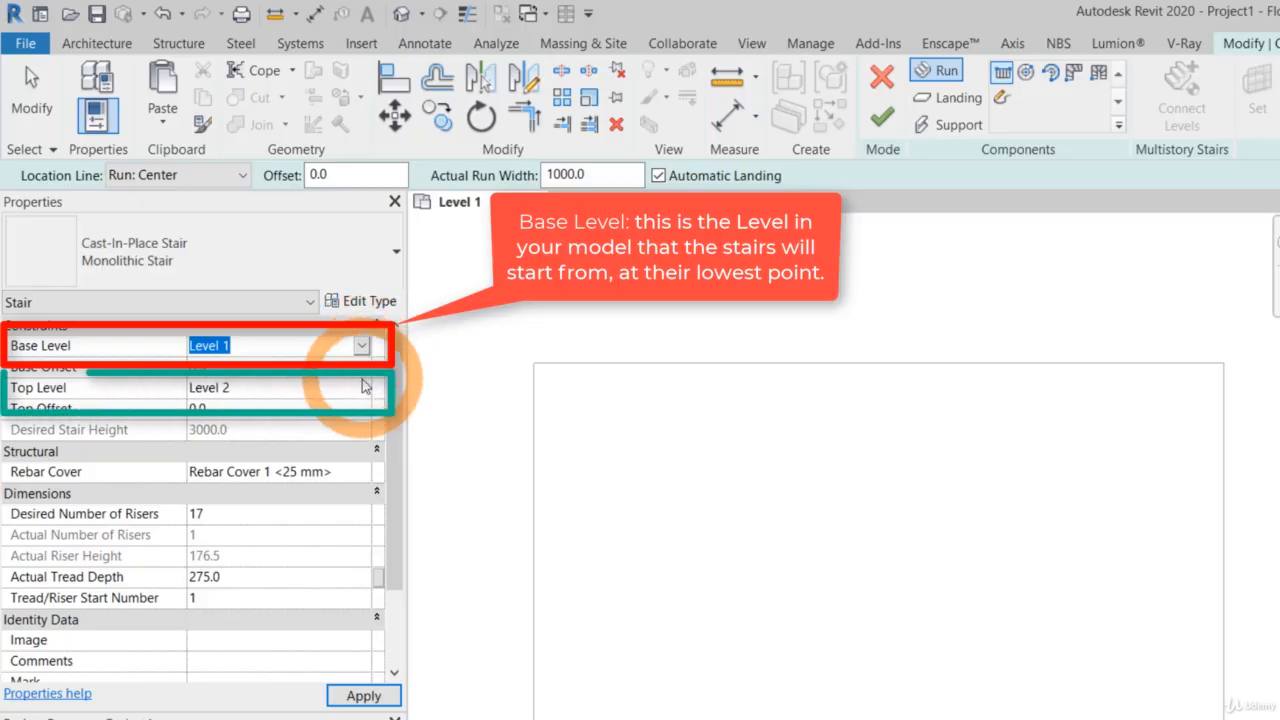
{"action": "left_click", "coordinate": [364, 389]}
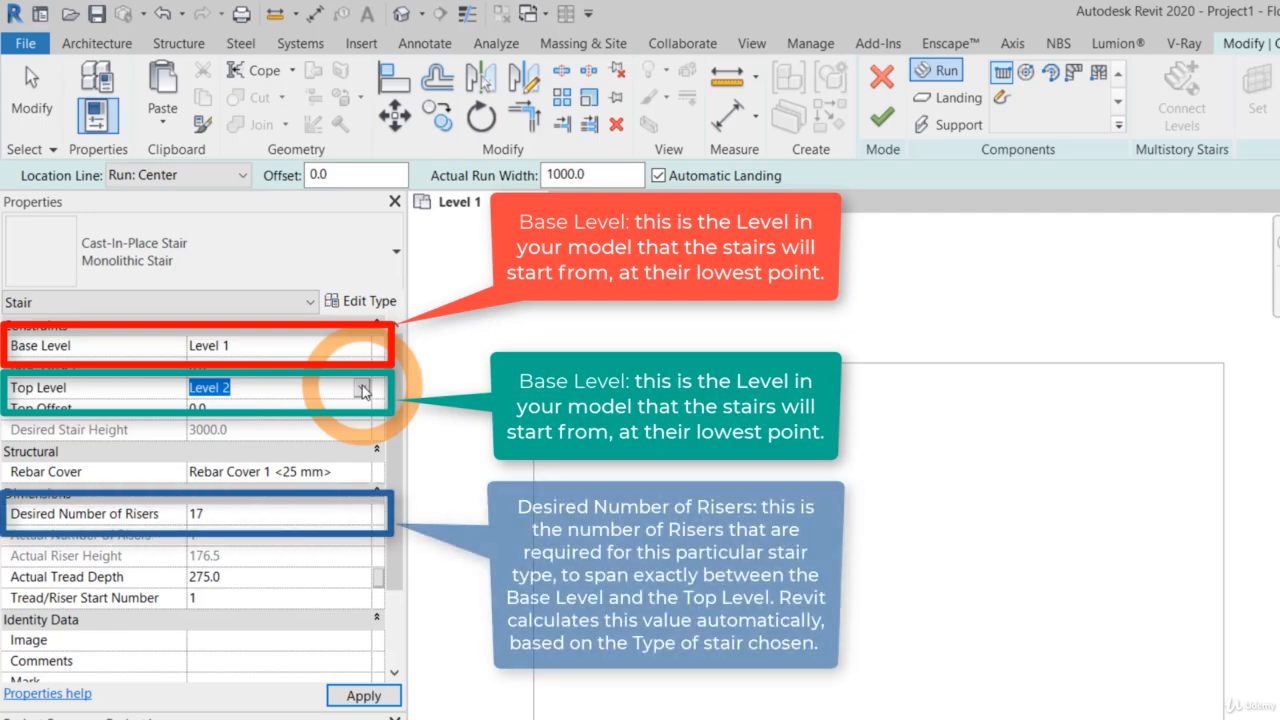
{"action": "left_click", "coordinate": [337, 517]}
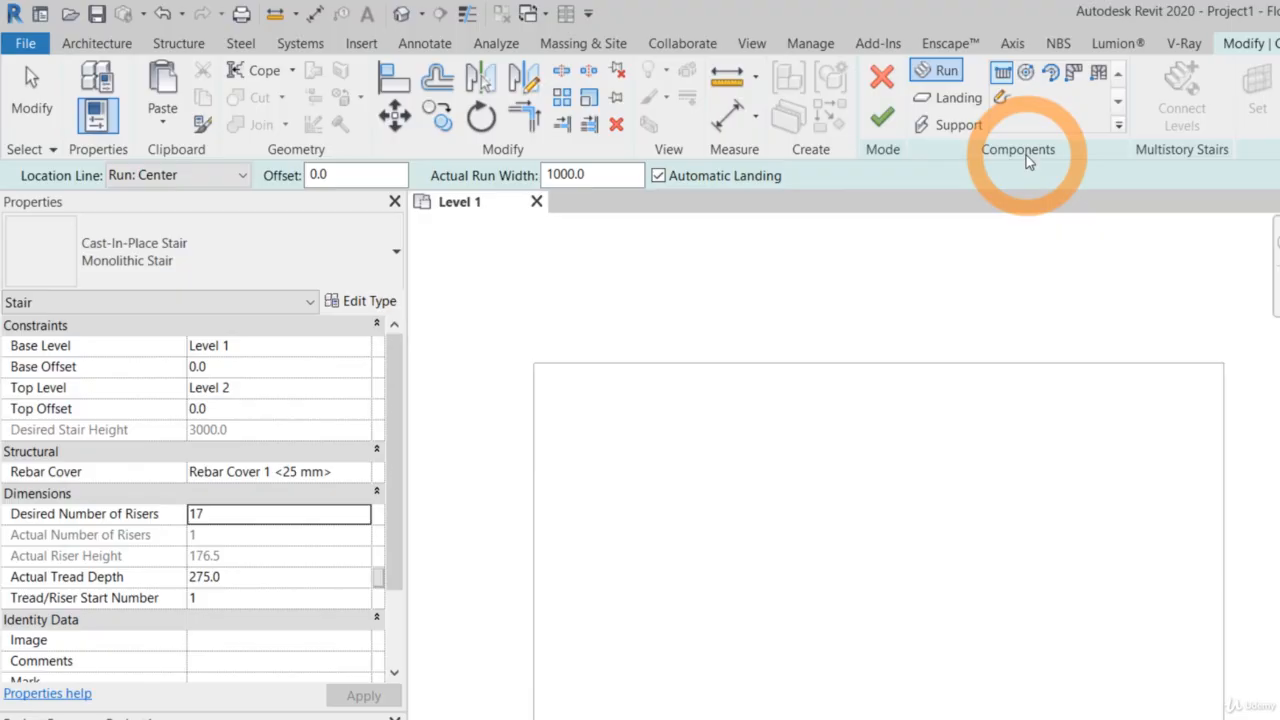
Step: Start a custom sketched run and draw a 5700 mm boundary line along the slab's lower edge, from the floor opening's lower right corner
{"action": "left_click", "coordinate": [940, 77]}
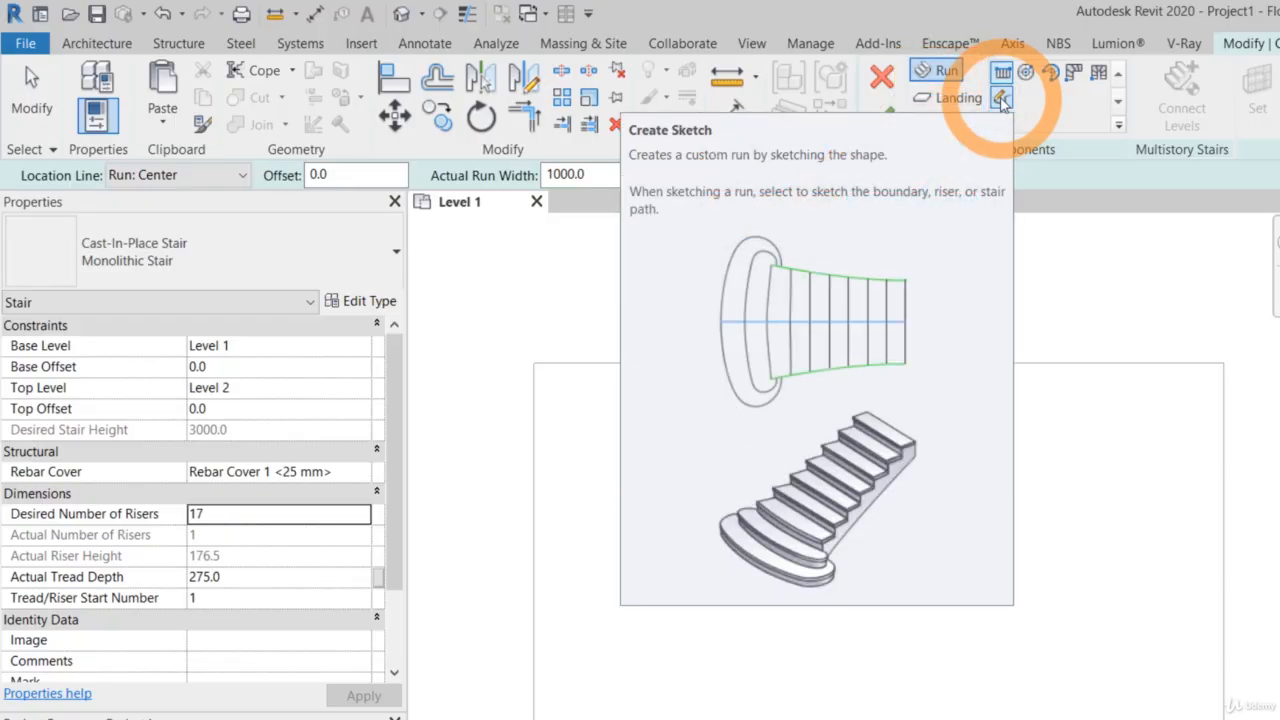
{"action": "left_click", "coordinate": [1001, 99]}
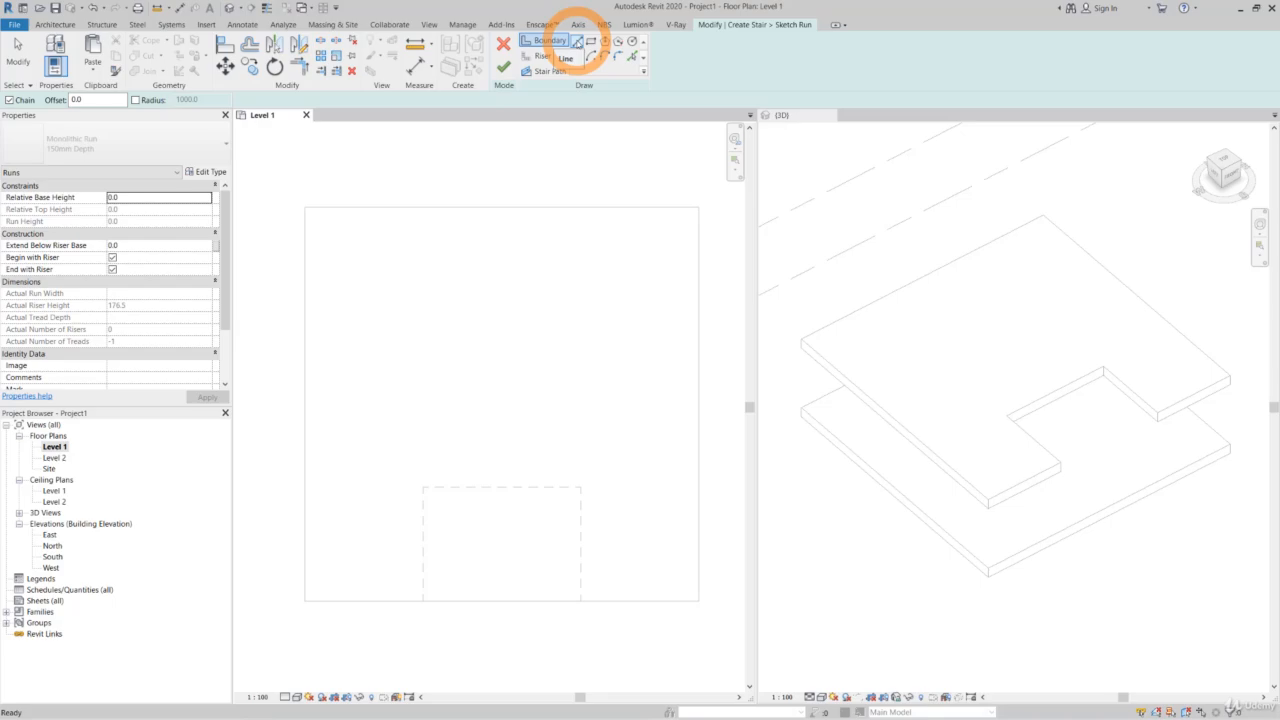
{"action": "left_click", "coordinate": [556, 42]}
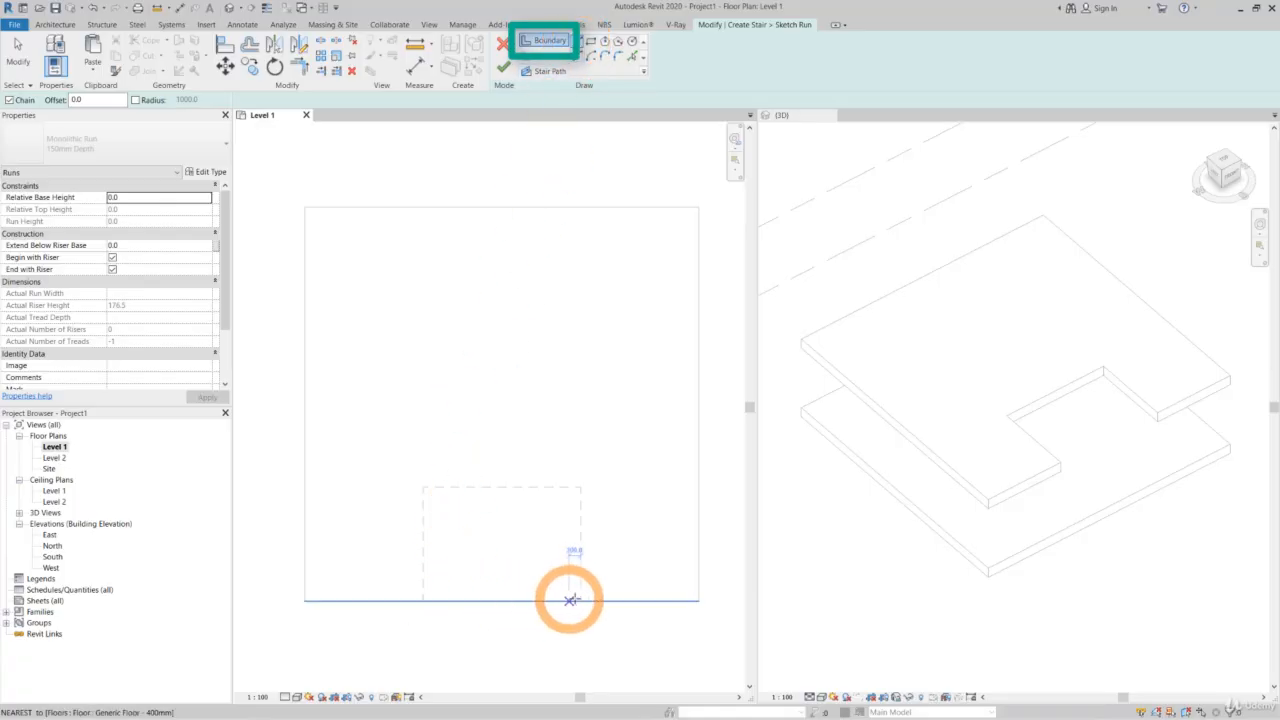
{"action": "left_click", "coordinate": [580, 600]}
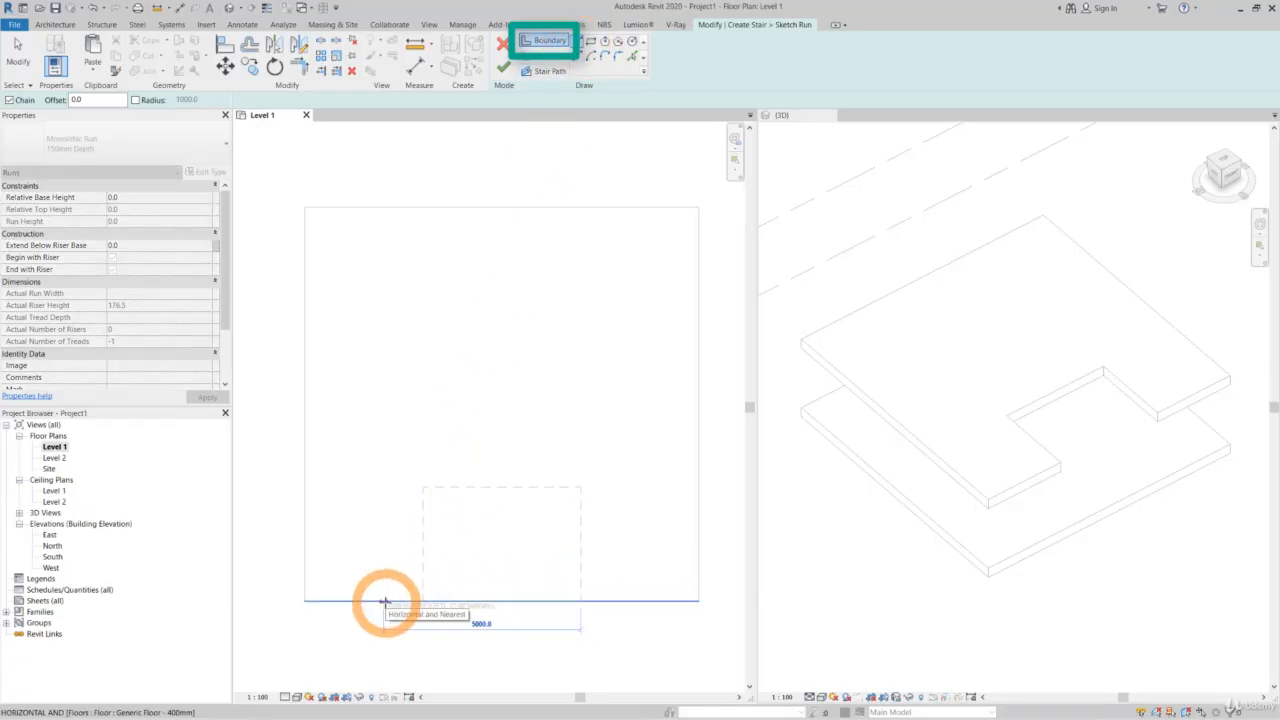
{"action": "type", "text": "5700"}
{"action": "key", "text": "Return"}
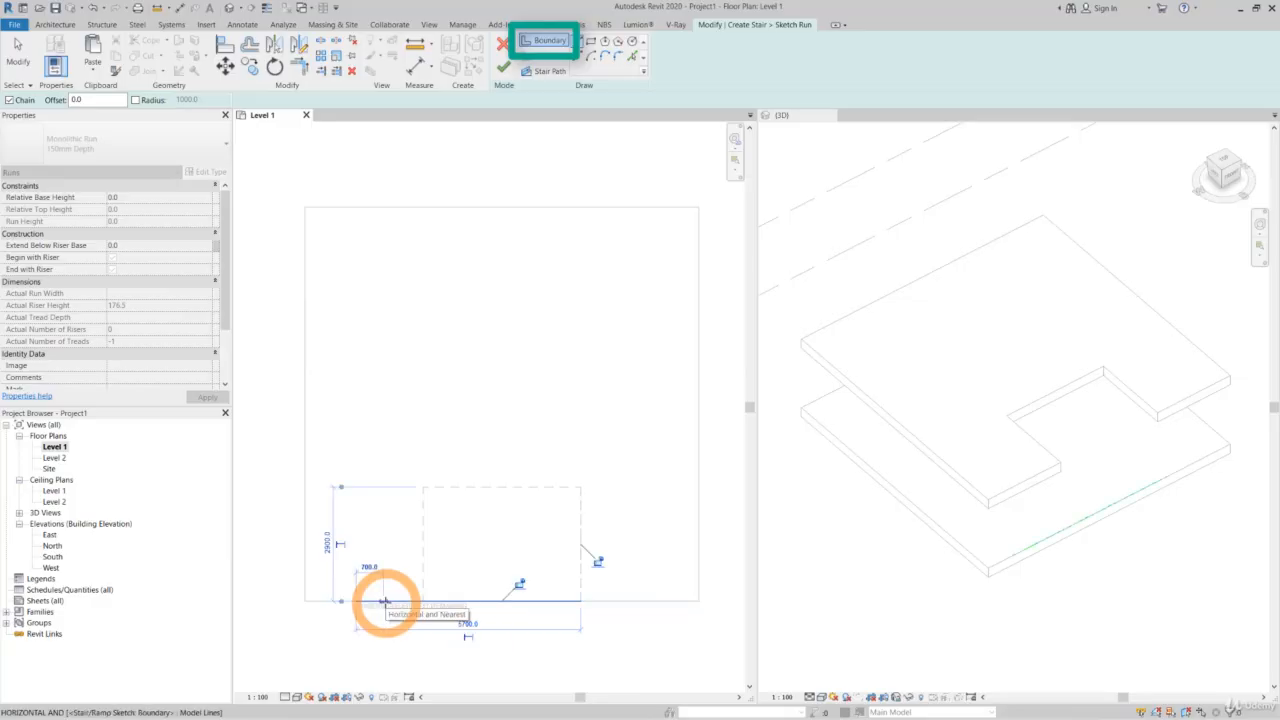
{"action": "left_click", "coordinate": [384, 602]}
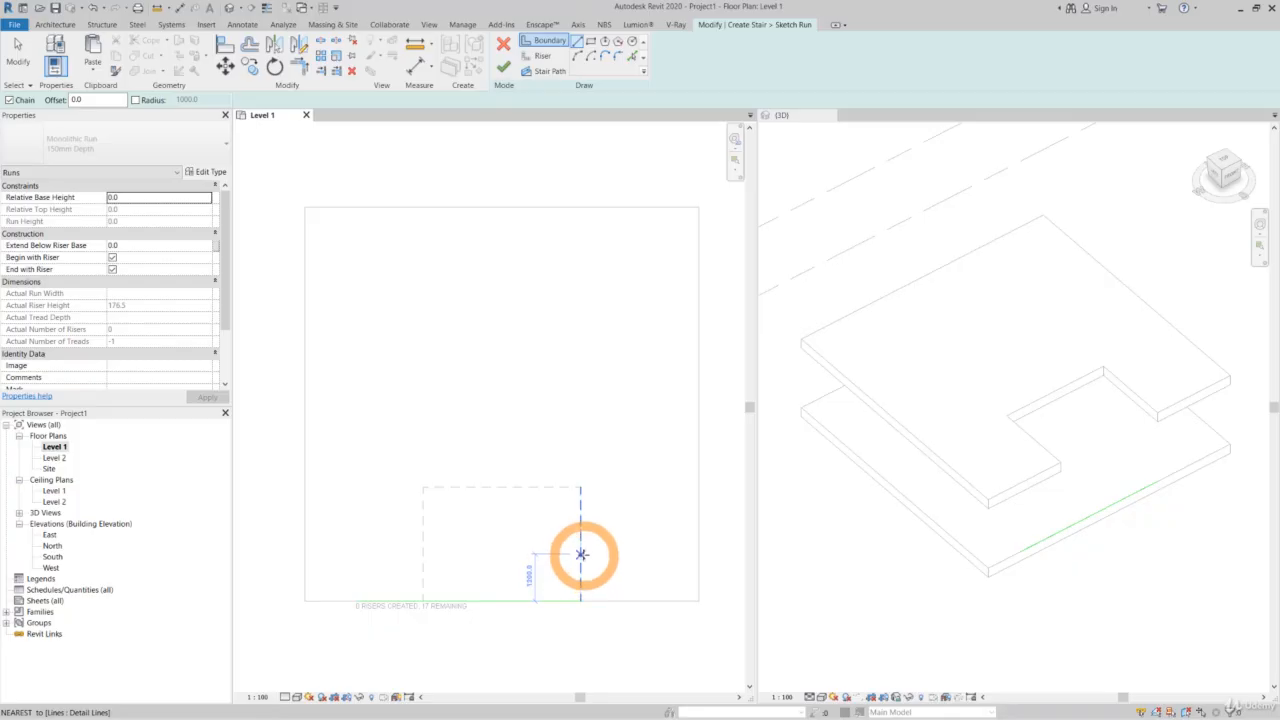
Step: Draw a second horizontal boundary line 1200 mm above the first, from the opening's right edge to align with the first line's left end
{"action": "left_click", "coordinate": [581, 554]}
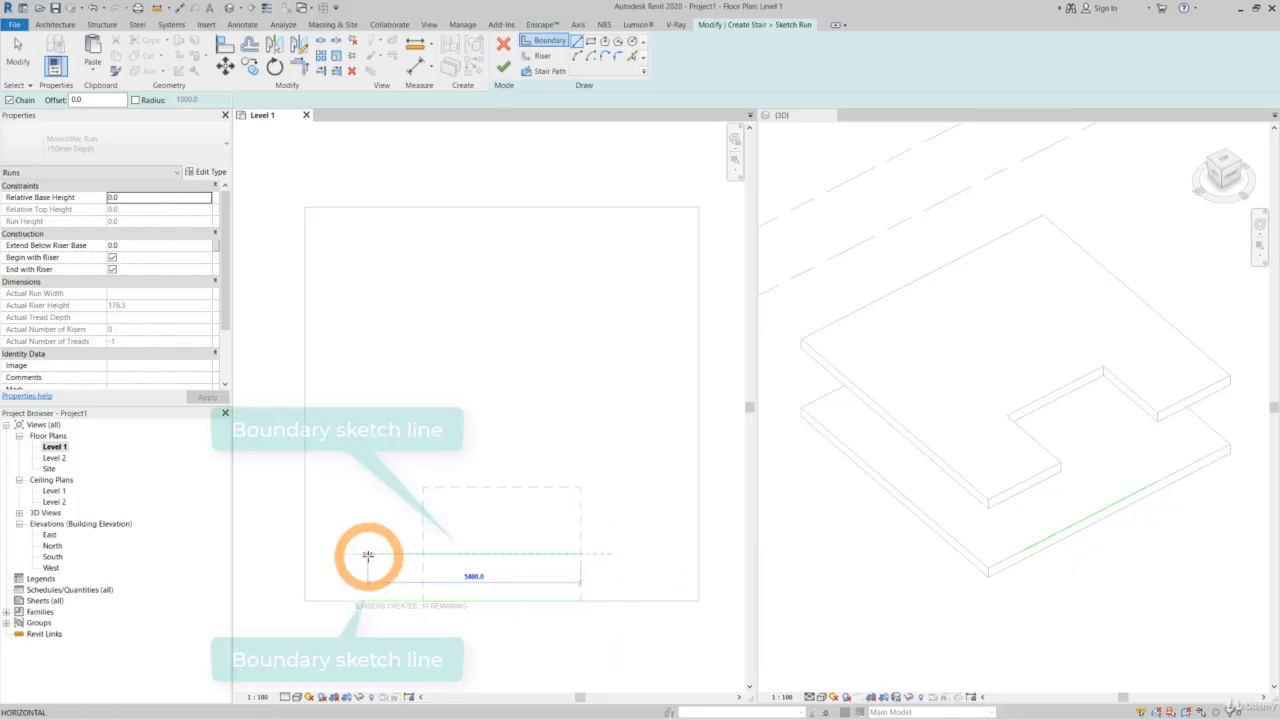
{"action": "left_click", "coordinate": [355, 554]}
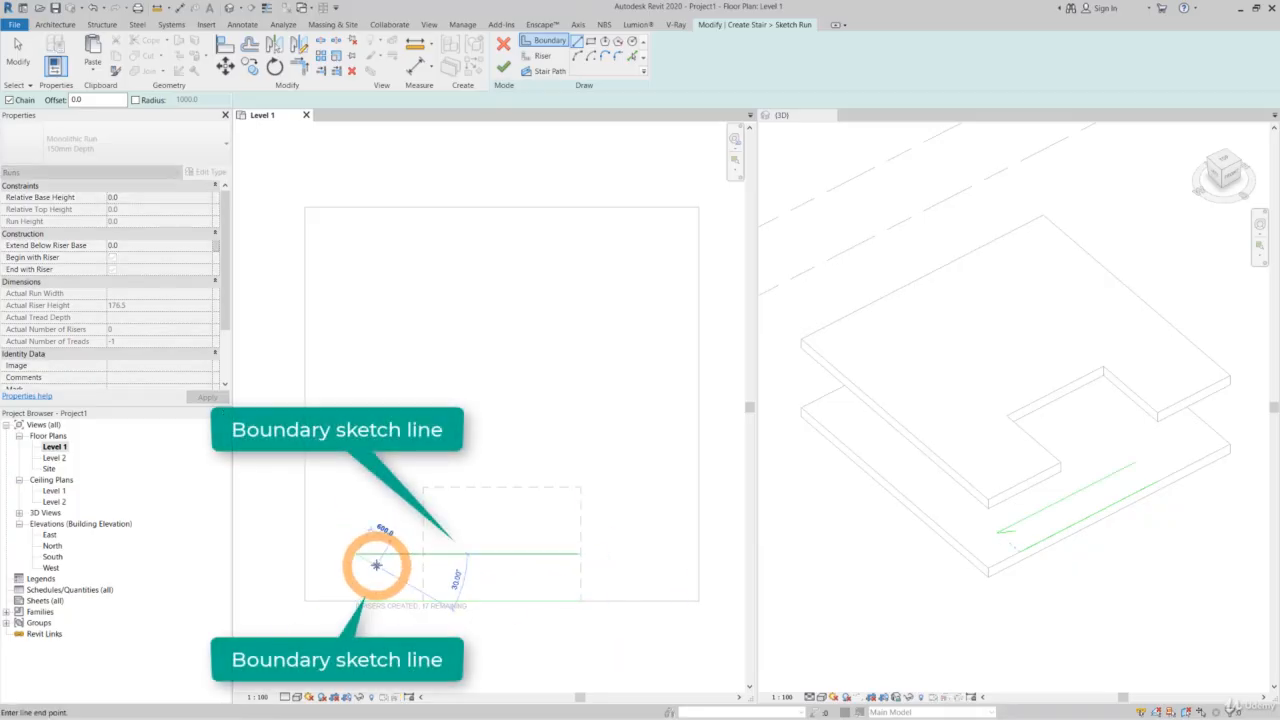
{"action": "key", "text": "Escape"}
{"action": "key", "text": "Escape"}
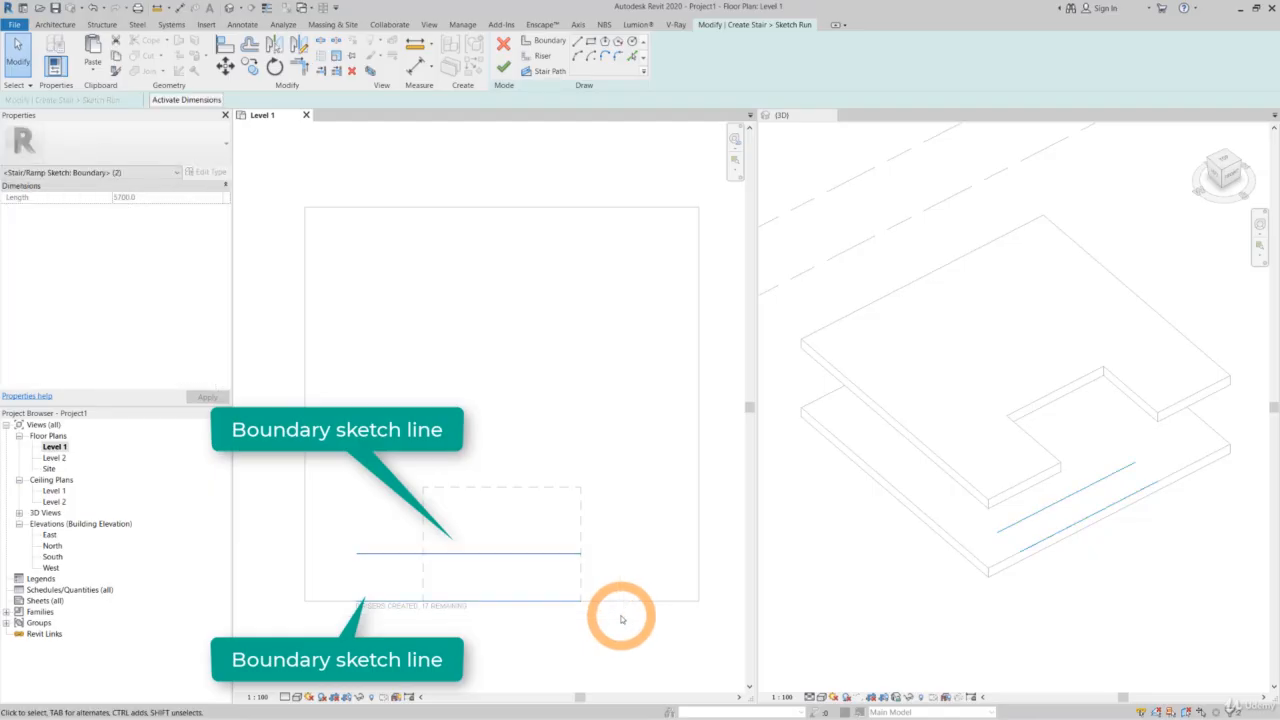
Step: Move both boundary lines slightly upward together, away from the slab's lower edge
{"action": "left_click", "coordinate": [225, 65]}
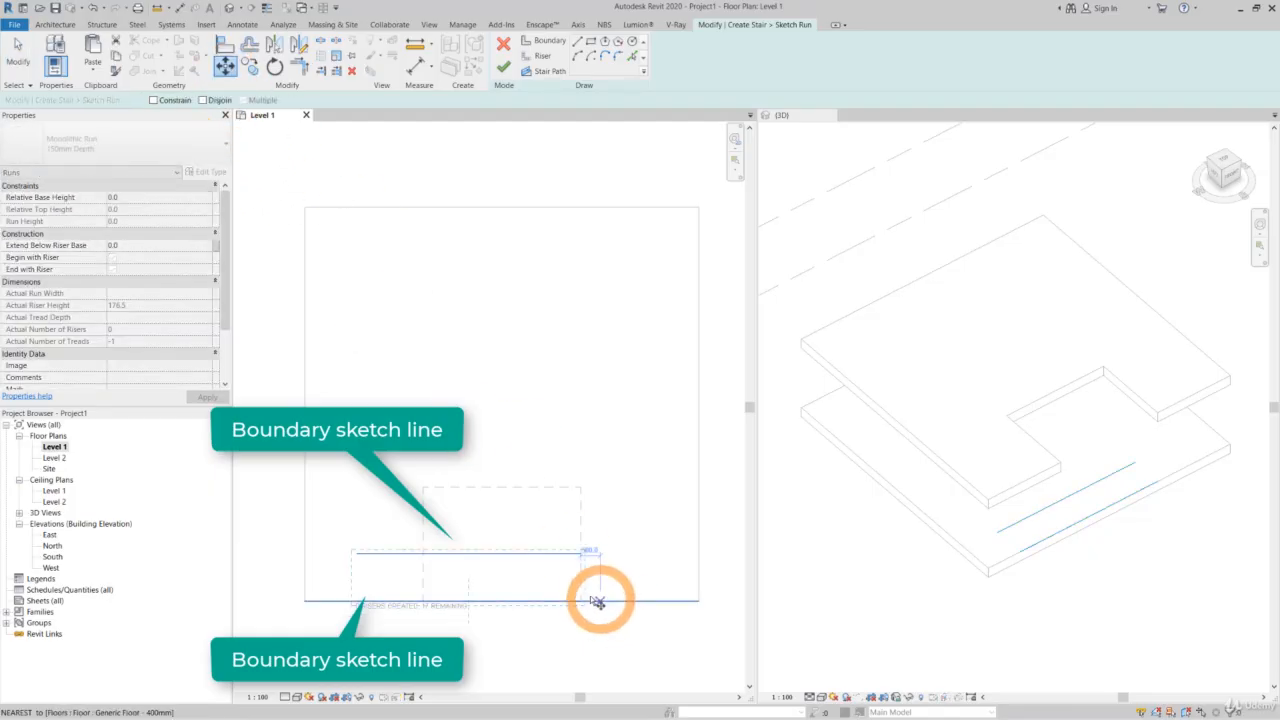
{"action": "left_click", "coordinate": [580, 598]}
{"action": "left_click", "coordinate": [578, 590]}
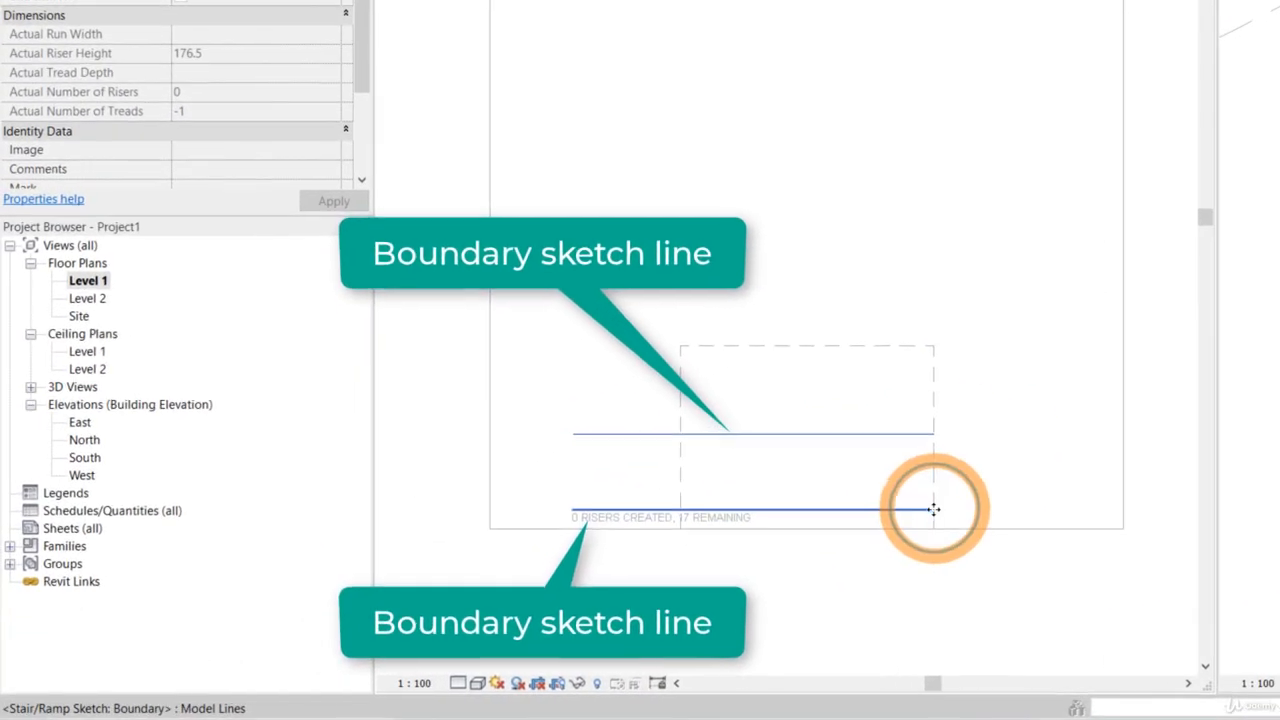
{"action": "left_click", "coordinate": [1047, 452]}
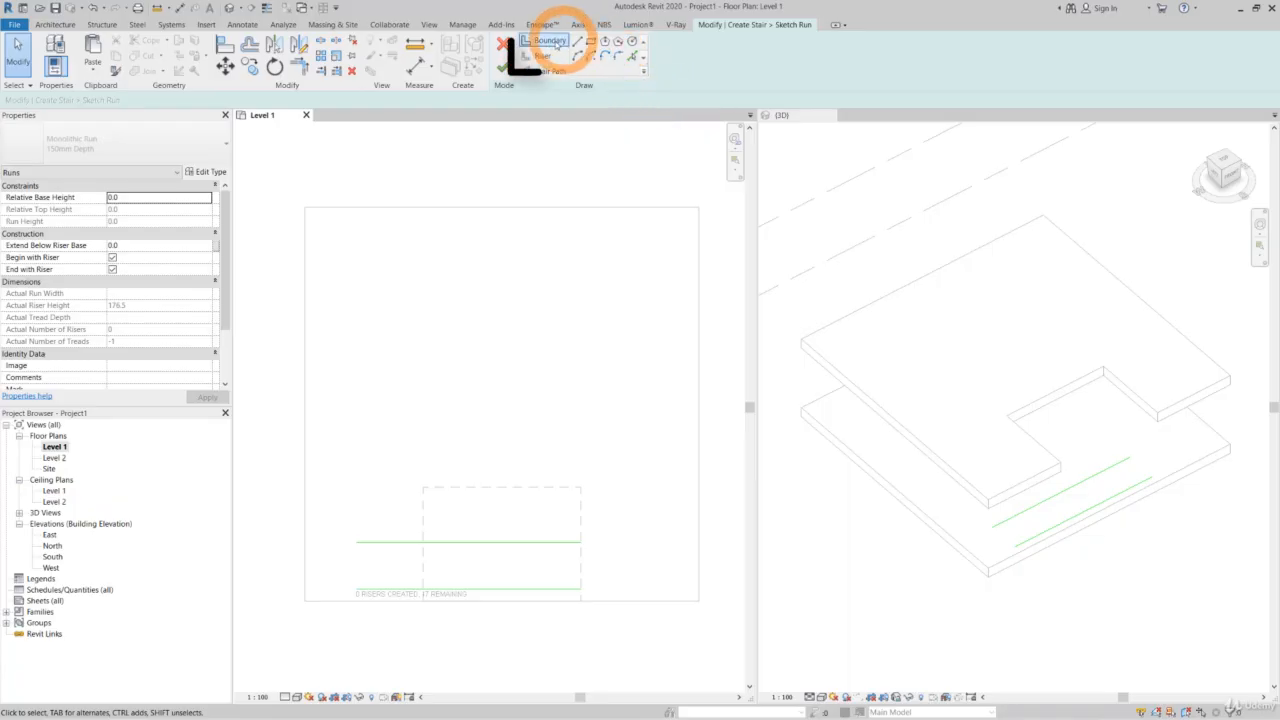
Step: Draw two vertical riser lines between the boundaries, the first joining their left ends and the second 300 mm to its right
{"action": "left_click", "coordinate": [545, 56]}
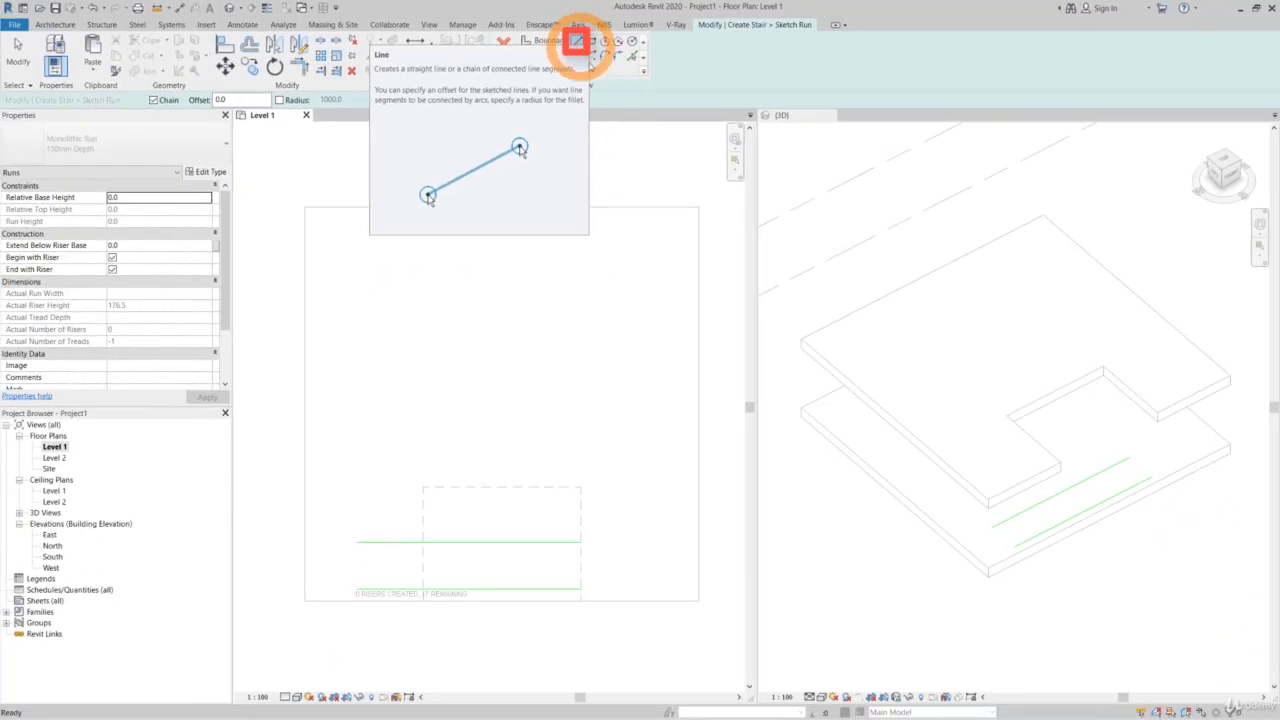
{"action": "left_click", "coordinate": [356, 541]}
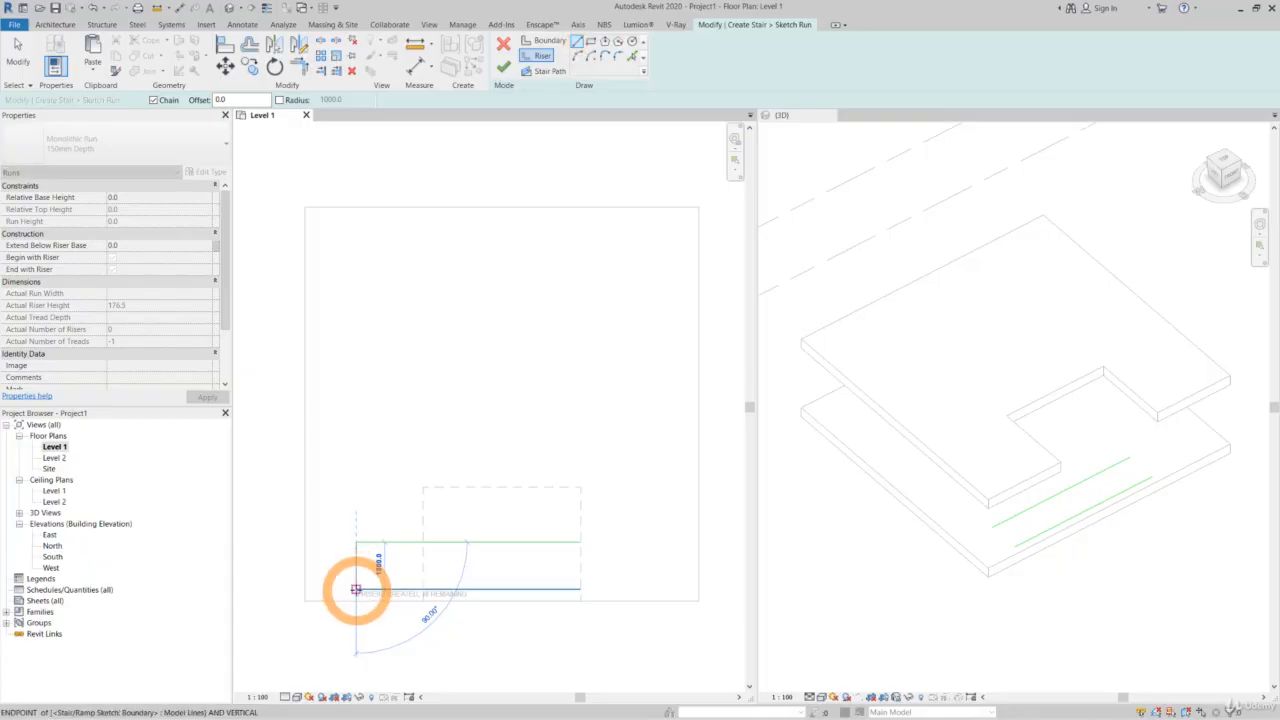
{"action": "left_click", "coordinate": [356, 590]}
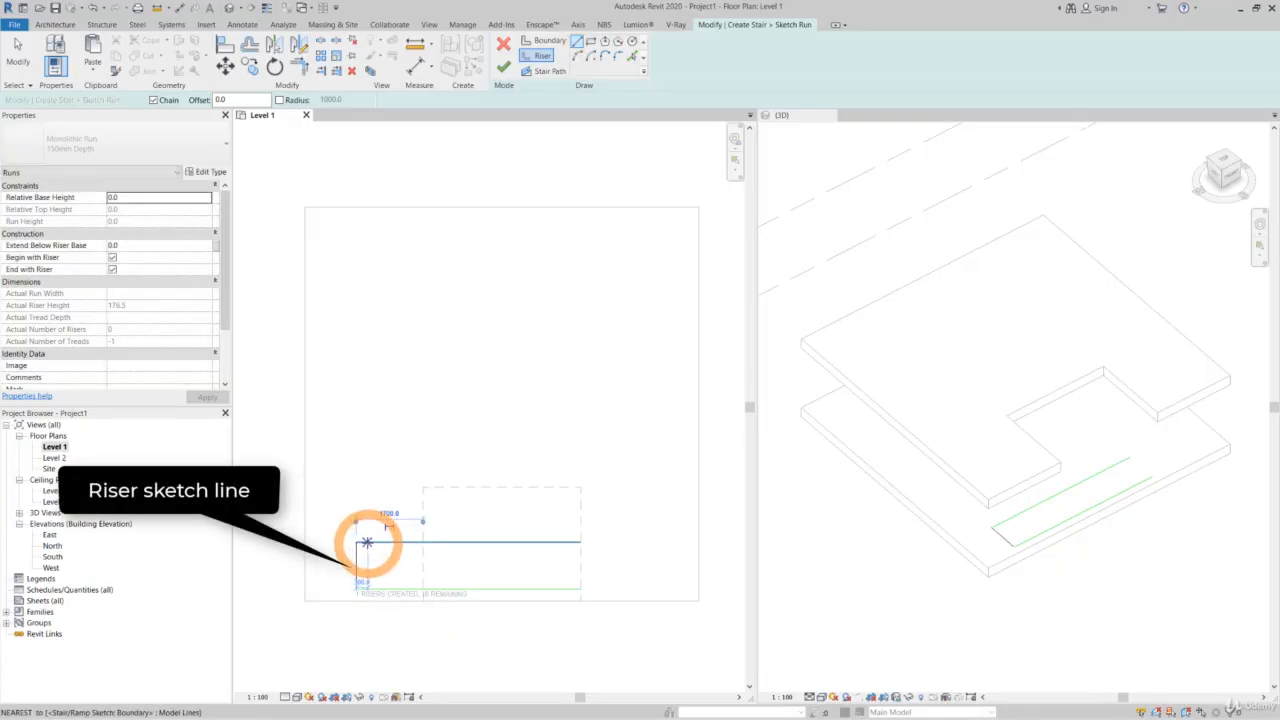
{"action": "left_click", "coordinate": [367, 541]}
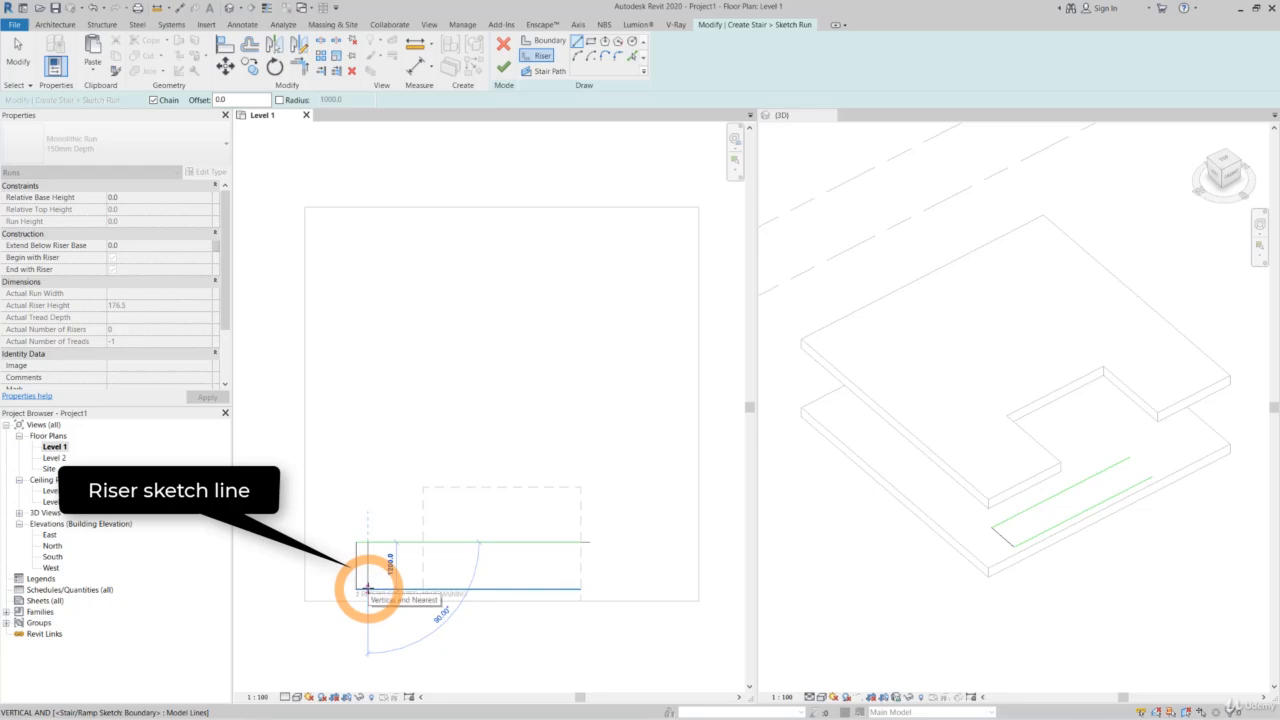
{"action": "left_click", "coordinate": [367, 590]}
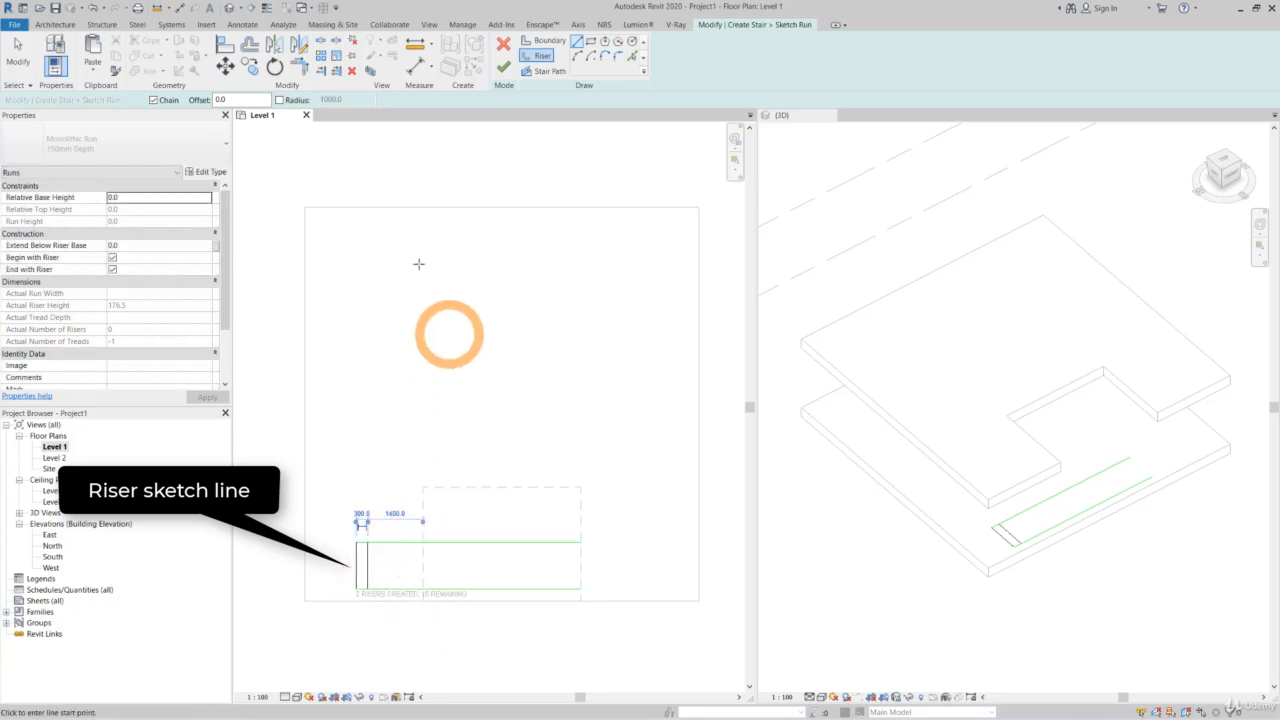
Step: Copy the second riser line repeatedly to the right at 300 mm spacing with Multiple enabled, making eight risers in the first flight
{"action": "left_click", "coordinate": [18, 52]}
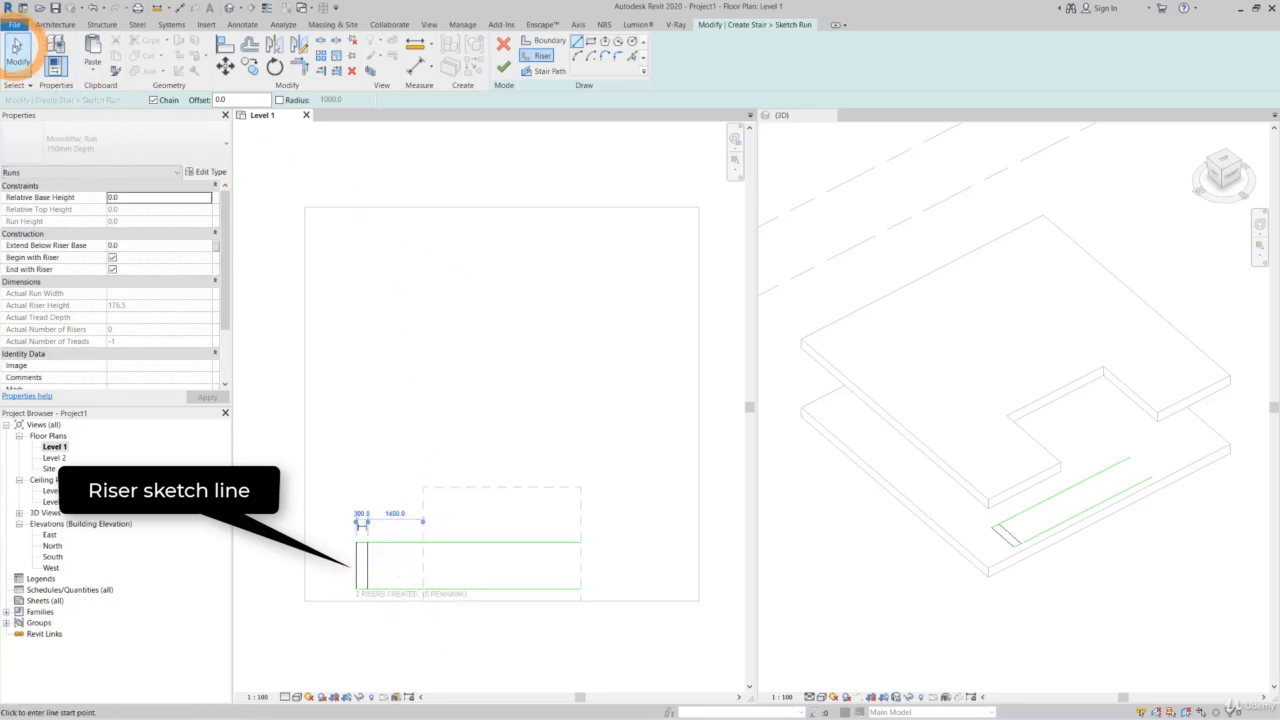
{"action": "left_click", "coordinate": [369, 563]}
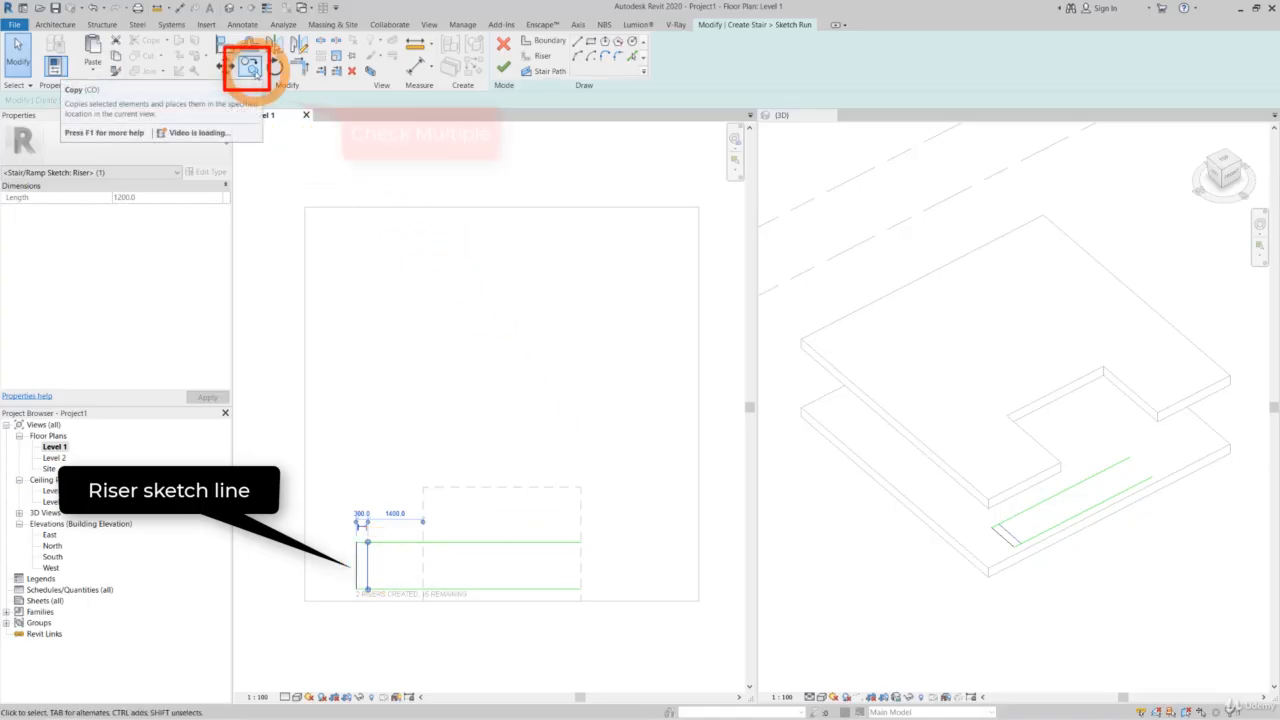
{"action": "left_click", "coordinate": [250, 67]}
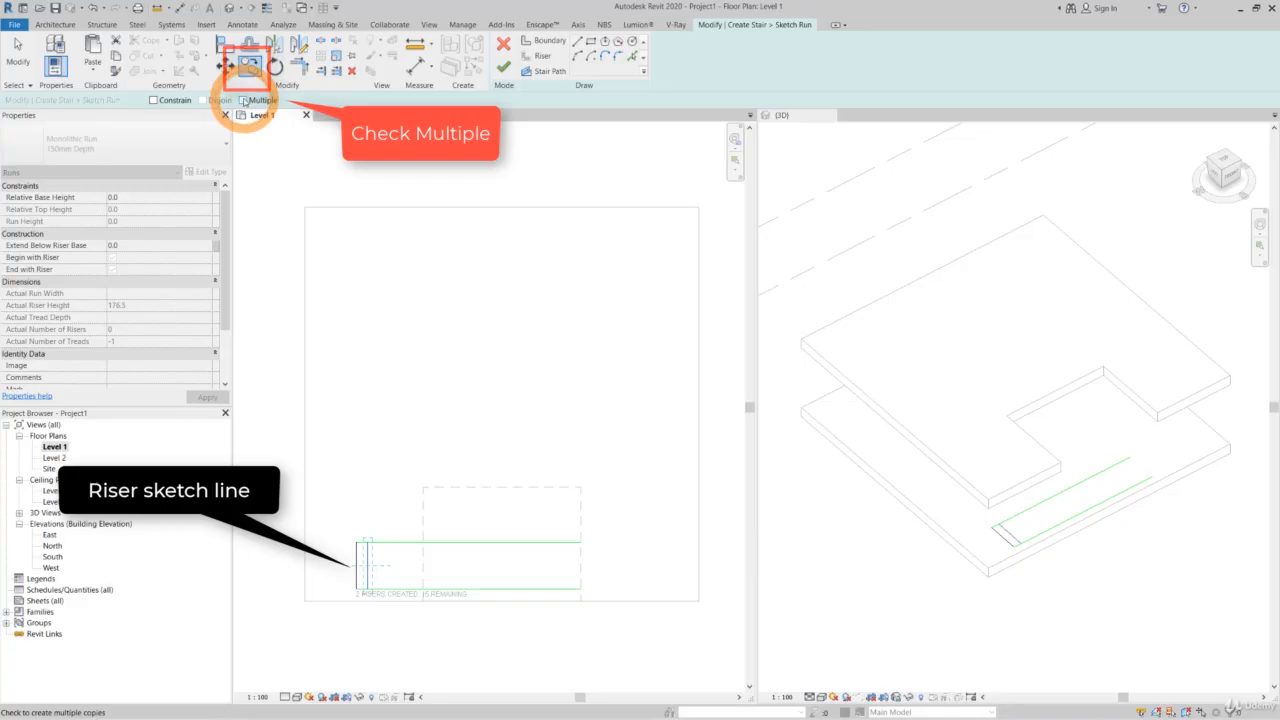
{"action": "left_click", "coordinate": [244, 101]}
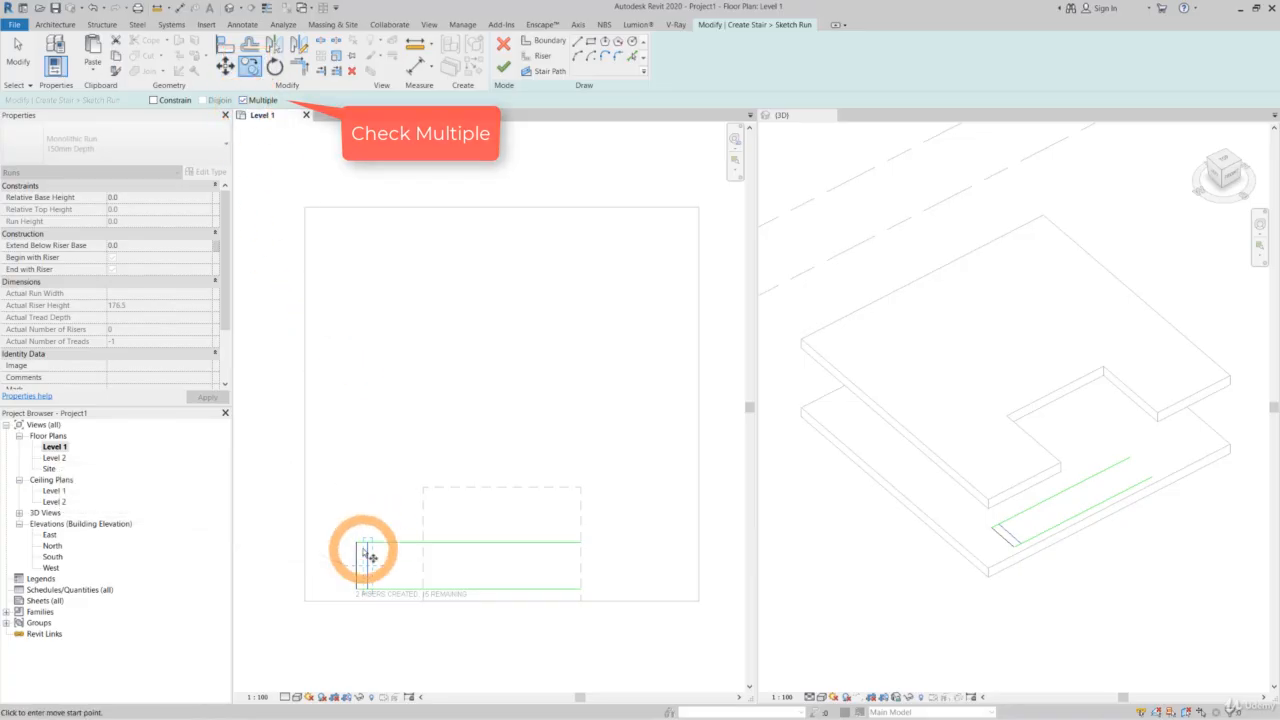
{"action": "left_click", "coordinate": [364, 542]}
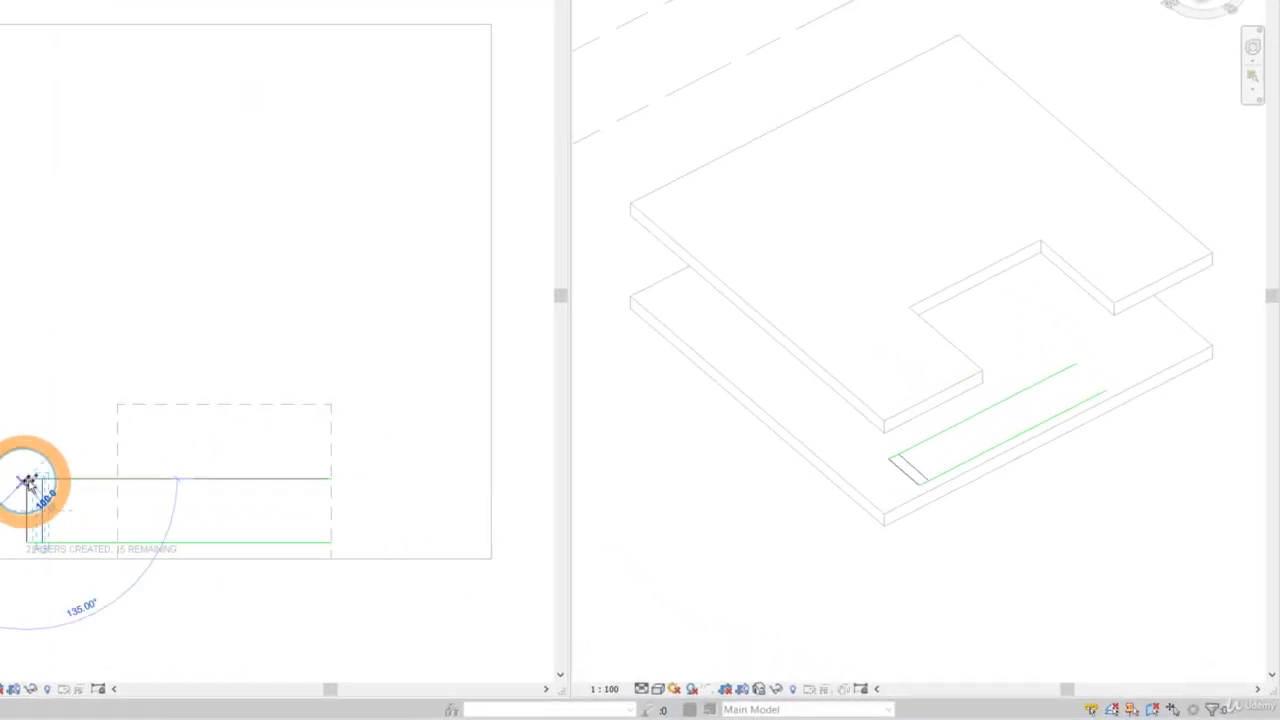
{"action": "left_click", "coordinate": [58, 481]}
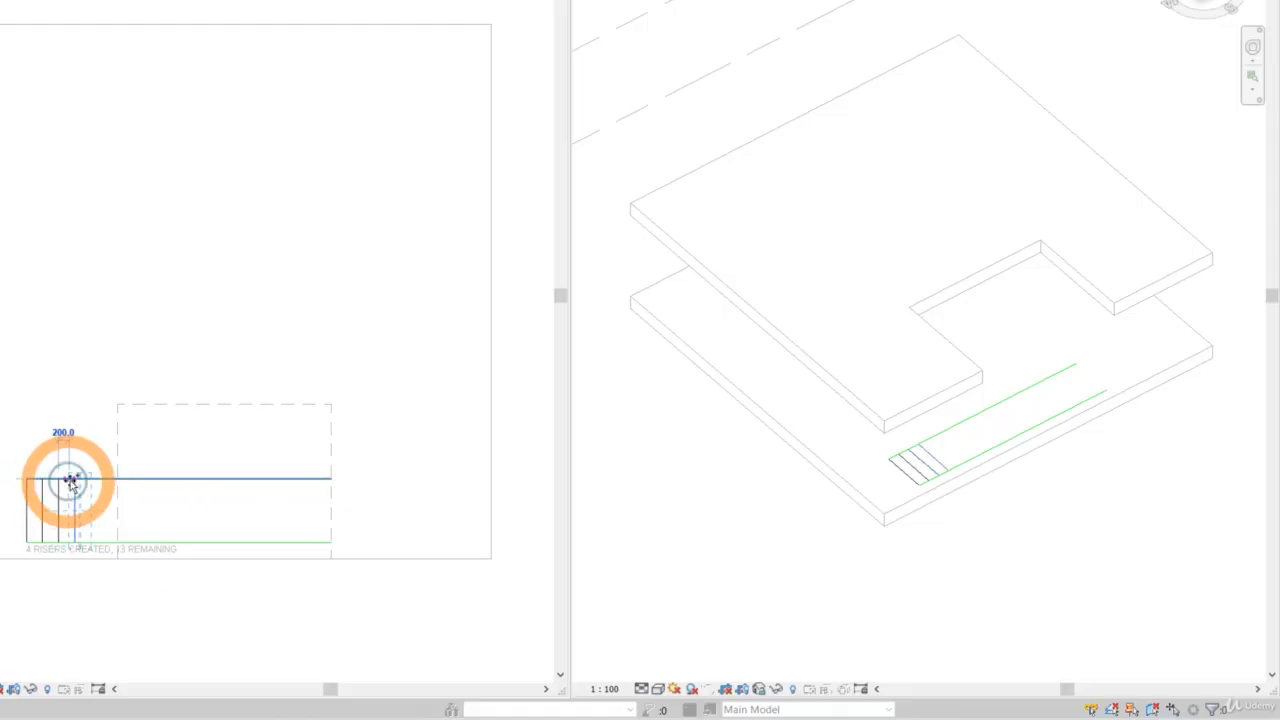
{"action": "left_click", "coordinate": [74, 481]}
{"action": "left_click", "coordinate": [89, 481]}
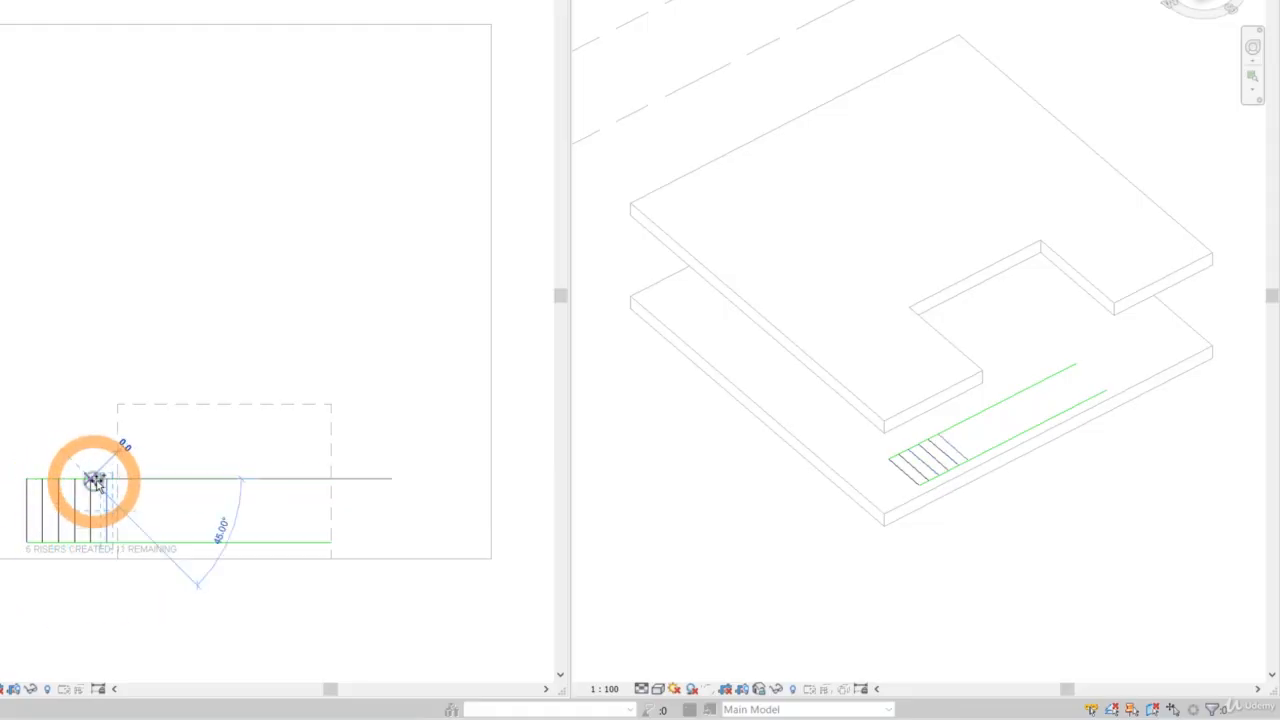
{"action": "left_click", "coordinate": [106, 481]}
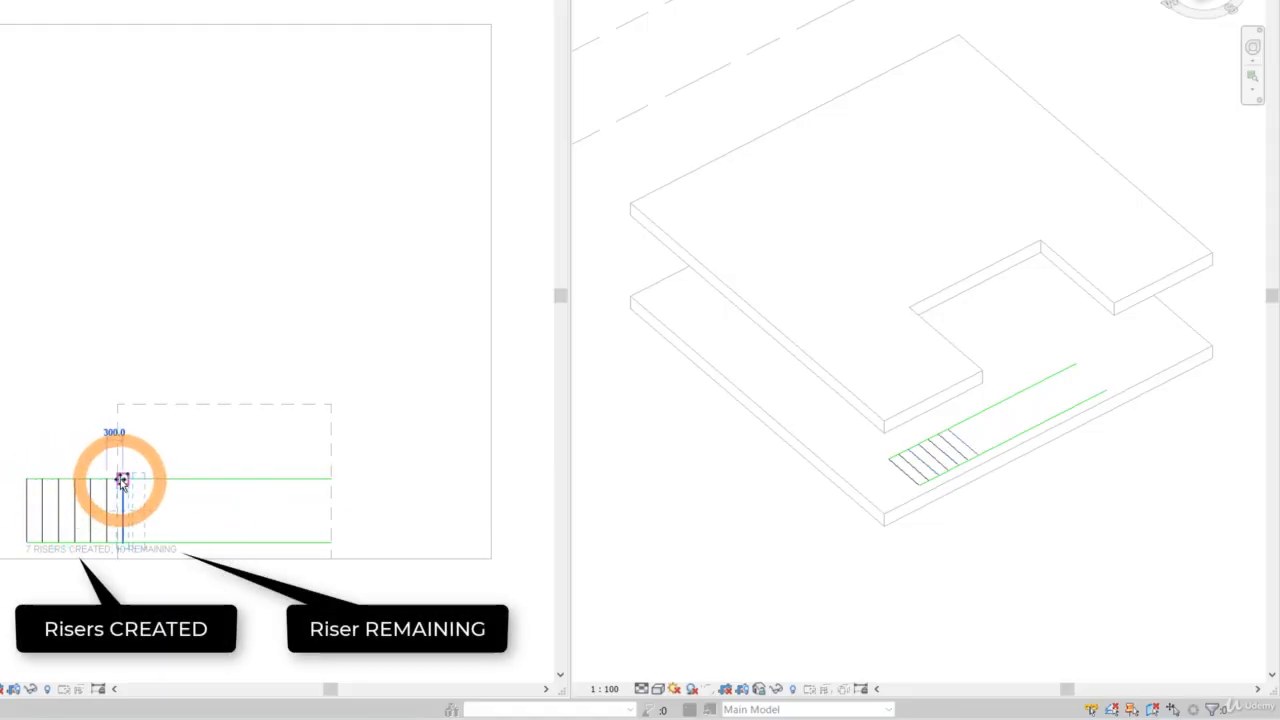
{"action": "left_click", "coordinate": [121, 481]}
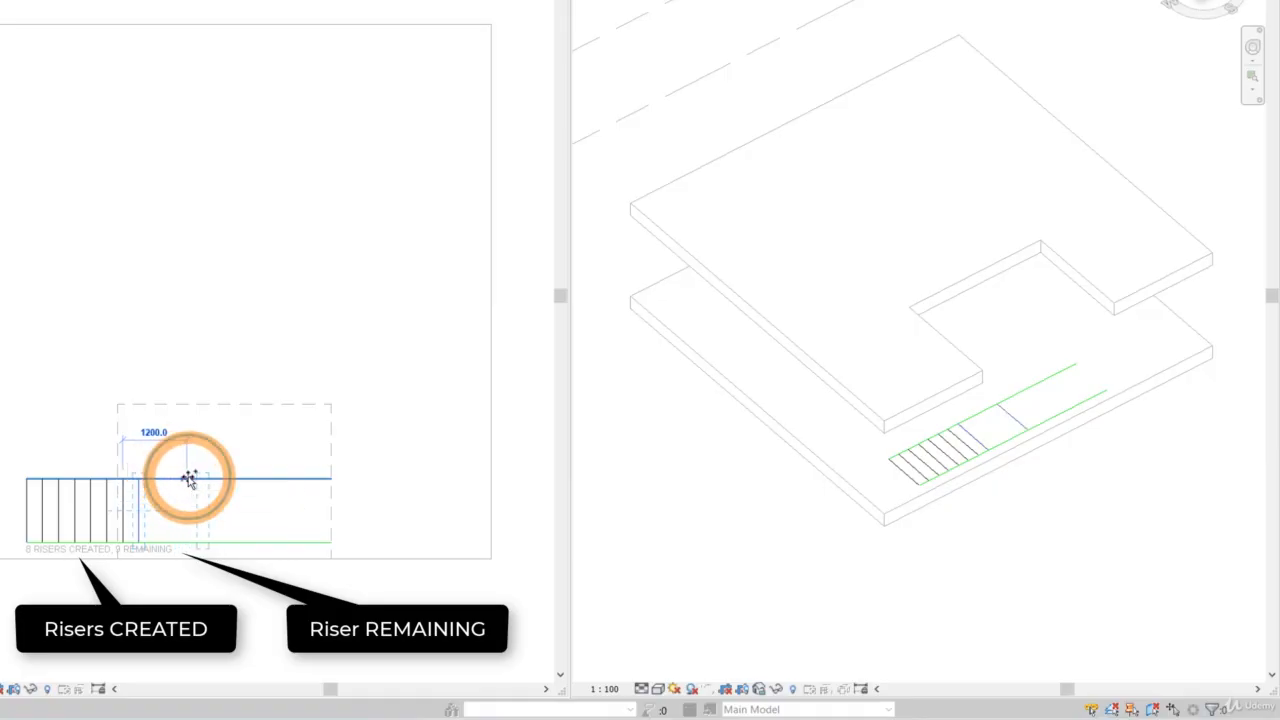
Step: Leave a 1200 mm landing gap and continue copying risers to the right at 300 mm spacing until one lies past the boundary ends
{"action": "left_click", "coordinate": [201, 479]}
{"action": "left_click", "coordinate": [203, 479]}
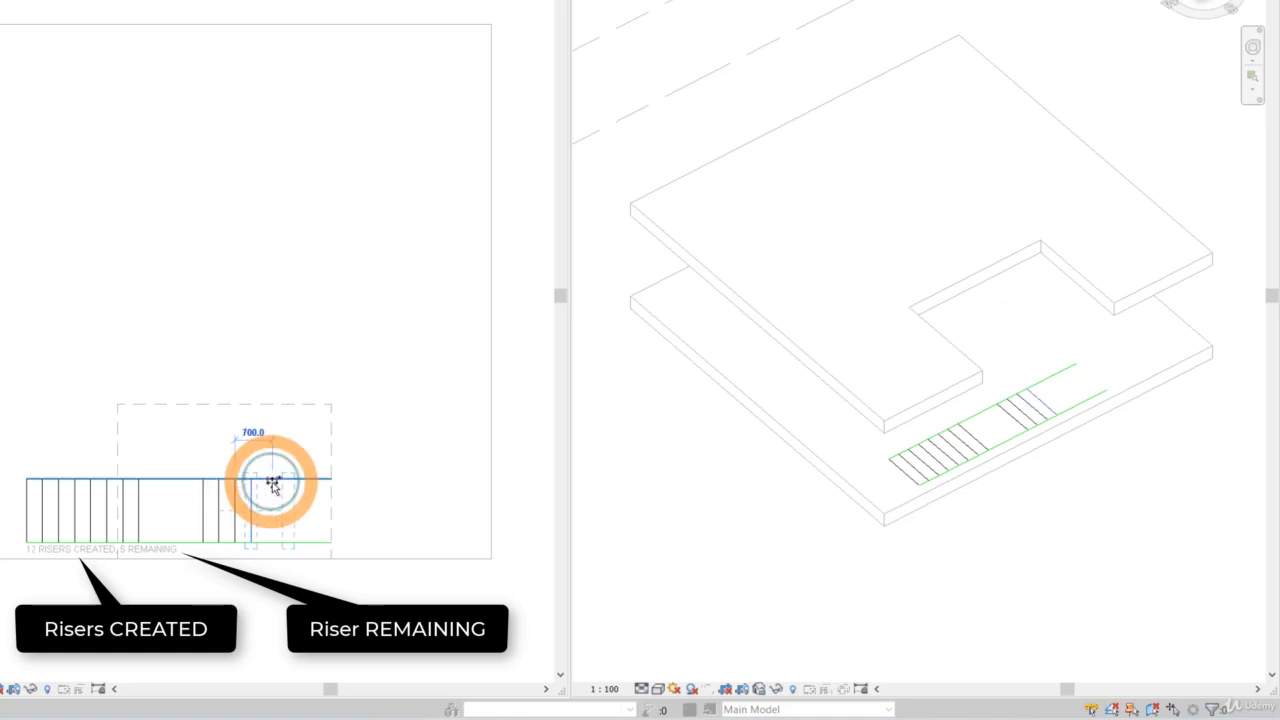
{"action": "left_click", "coordinate": [279, 482]}
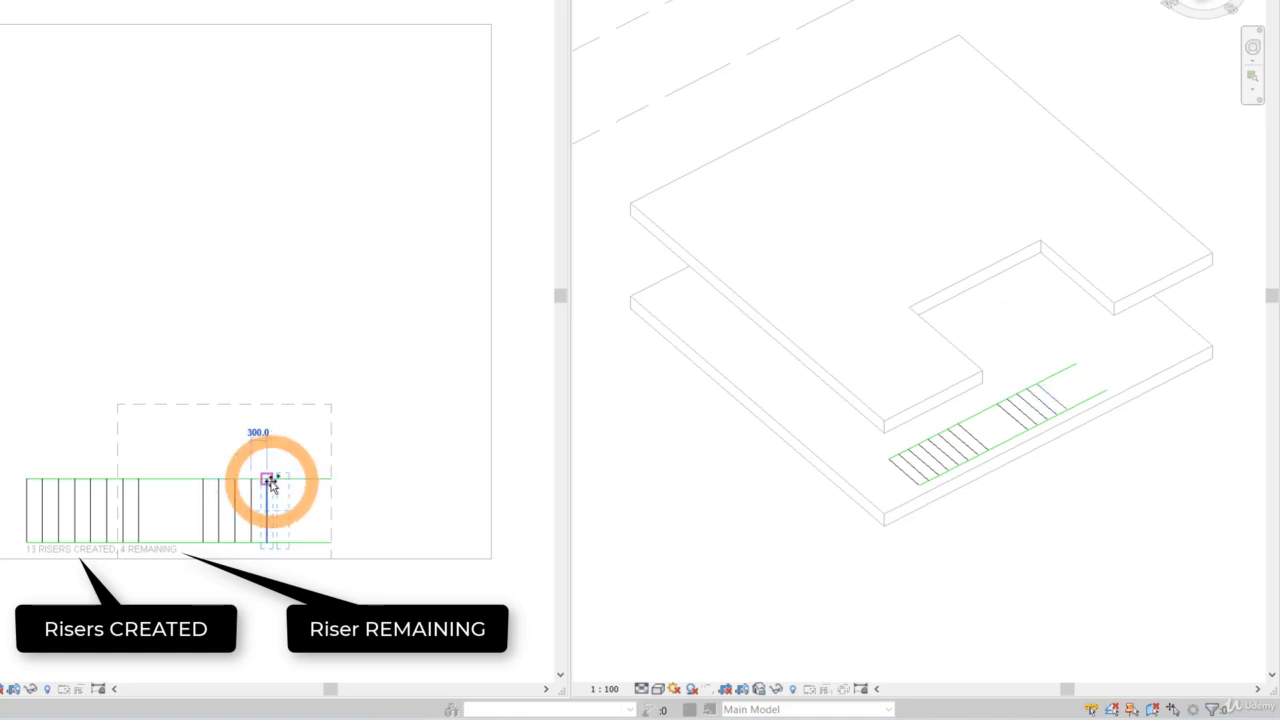
{"action": "left_click", "coordinate": [297, 482]}
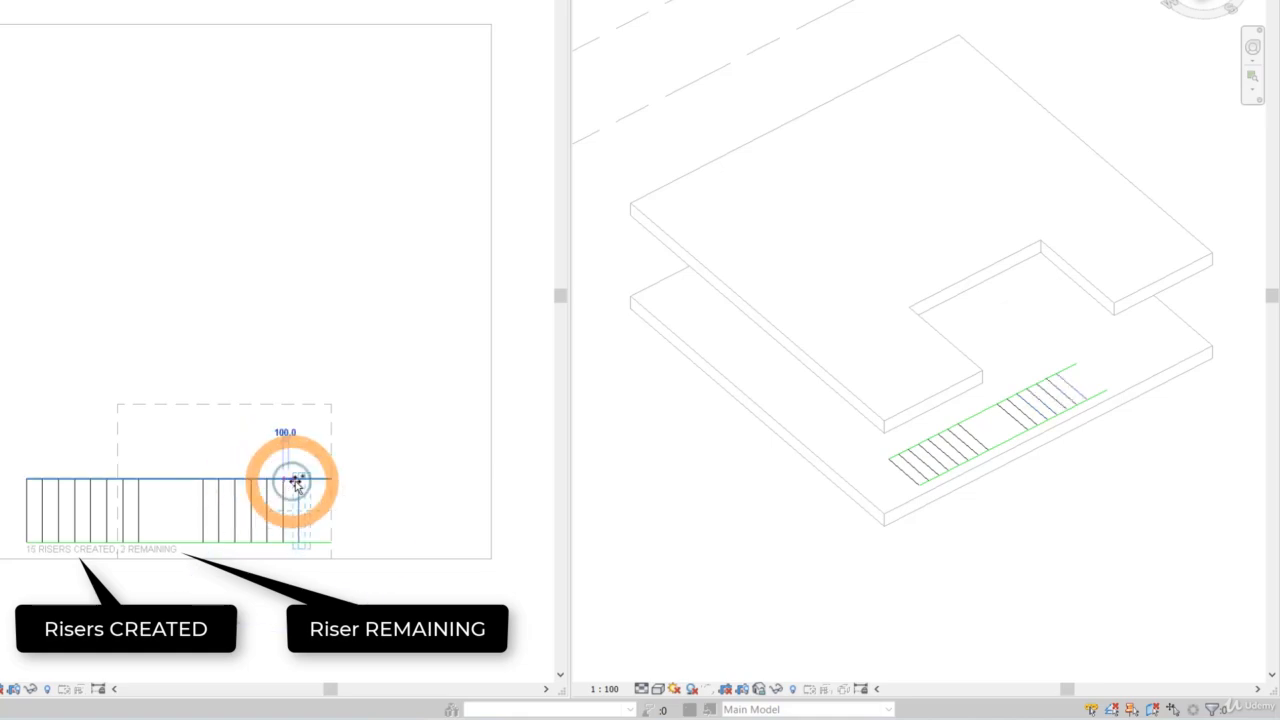
{"action": "left_click", "coordinate": [313, 482]}
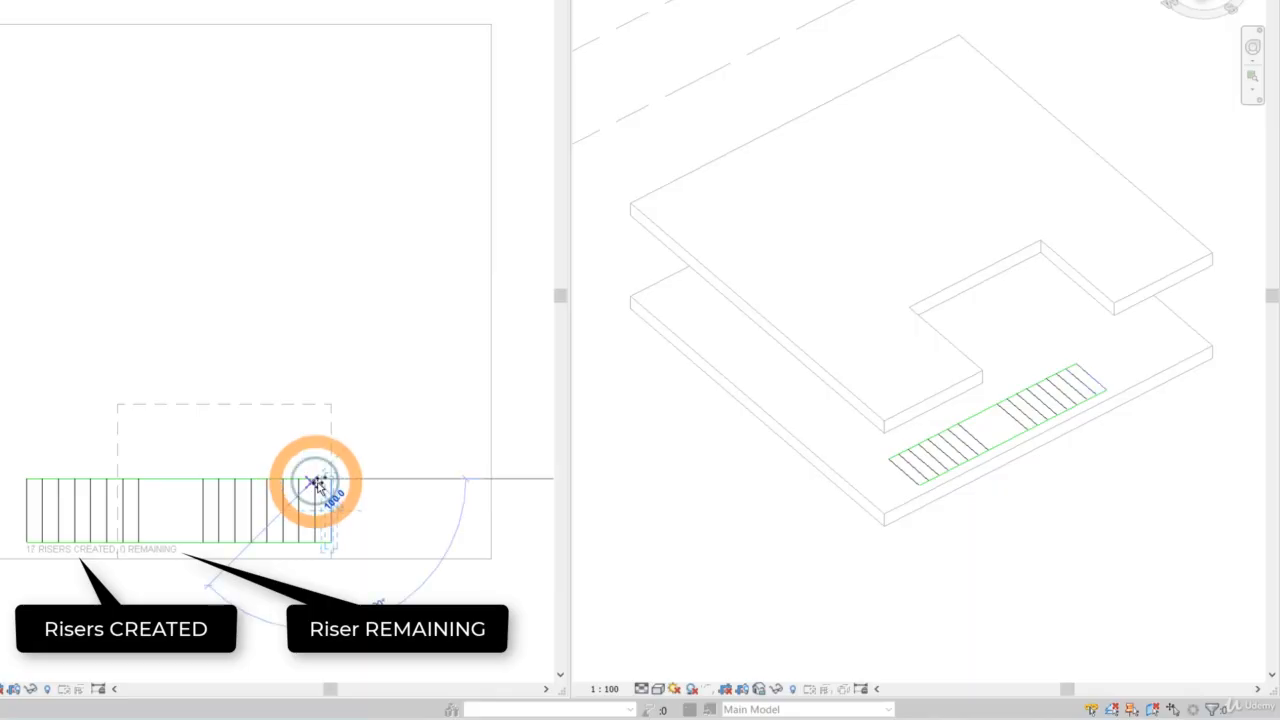
{"action": "left_click", "coordinate": [328, 483]}
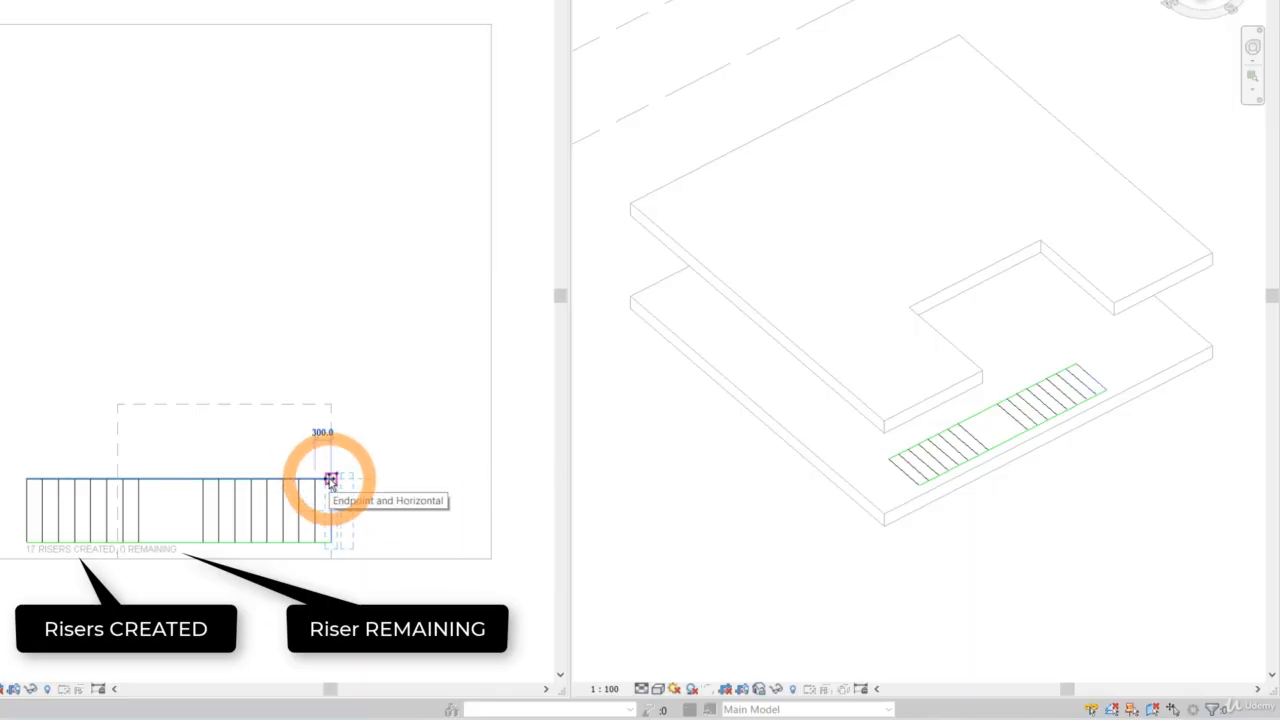
{"action": "left_click", "coordinate": [330, 482]}
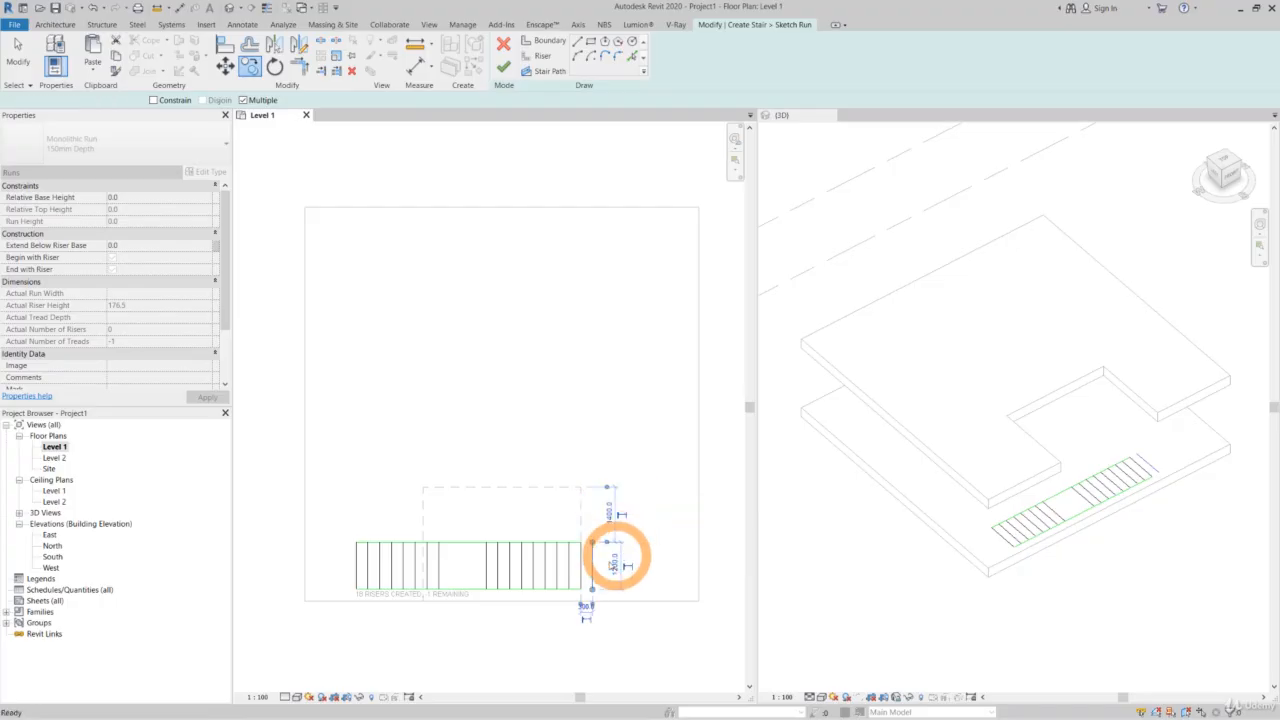
Step: End the copying and delete the extra riser line lying past the right ends of the boundary lines
{"action": "key", "text": "Escape"}
{"action": "key", "text": "Escape"}
{"action": "left_click", "coordinate": [592, 566]}
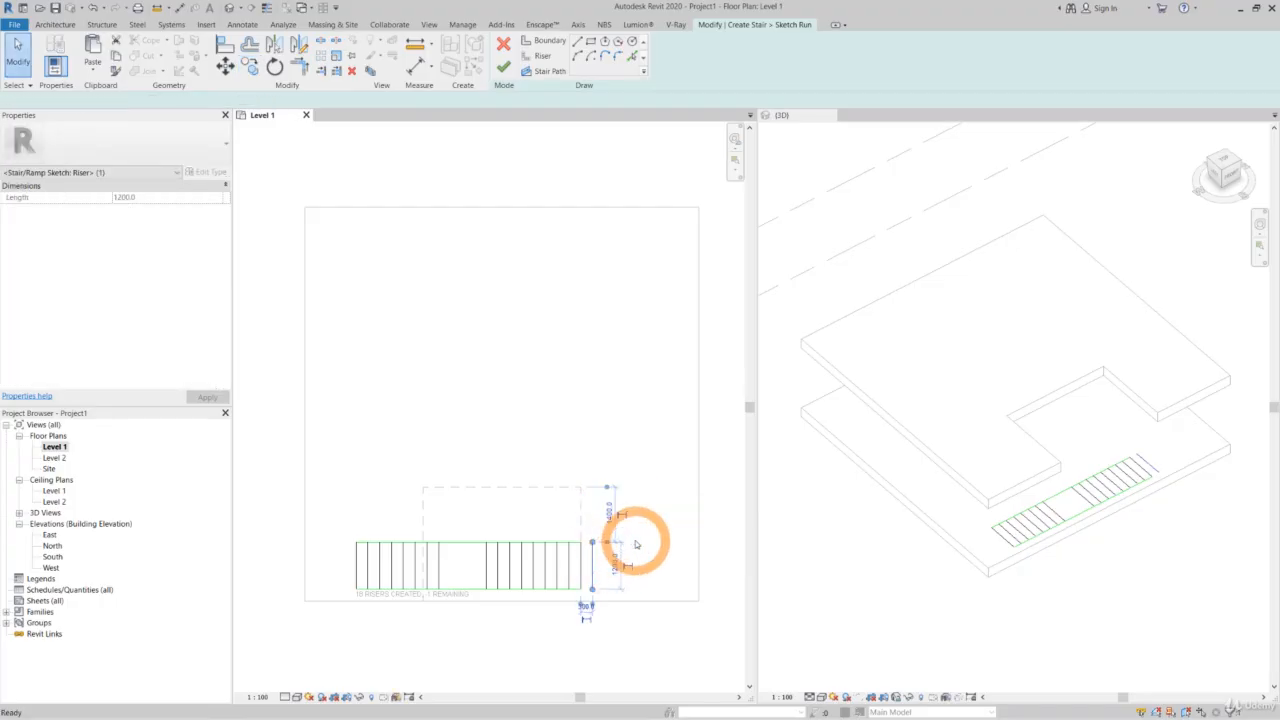
{"action": "left_click", "coordinate": [636, 544]}
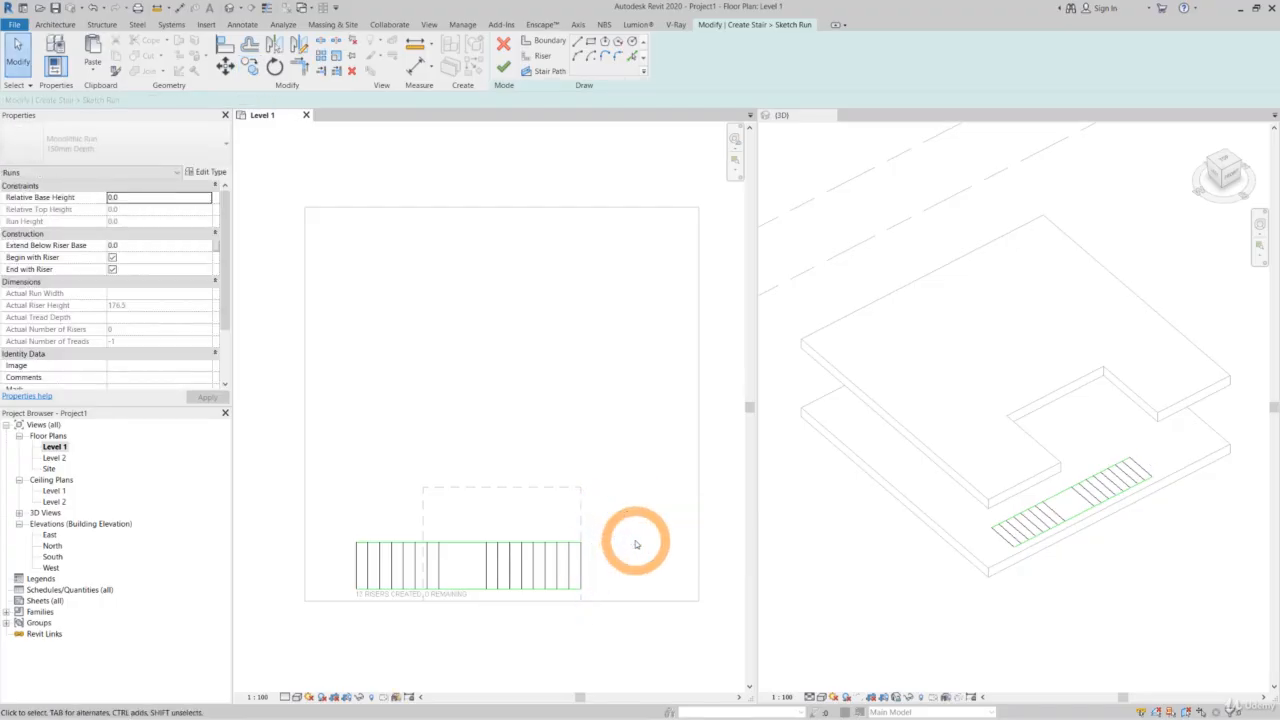
Step: Finish the run sketch and complete the stair
{"action": "left_click", "coordinate": [504, 68]}
{"action": "left_click", "coordinate": [570, 388]}
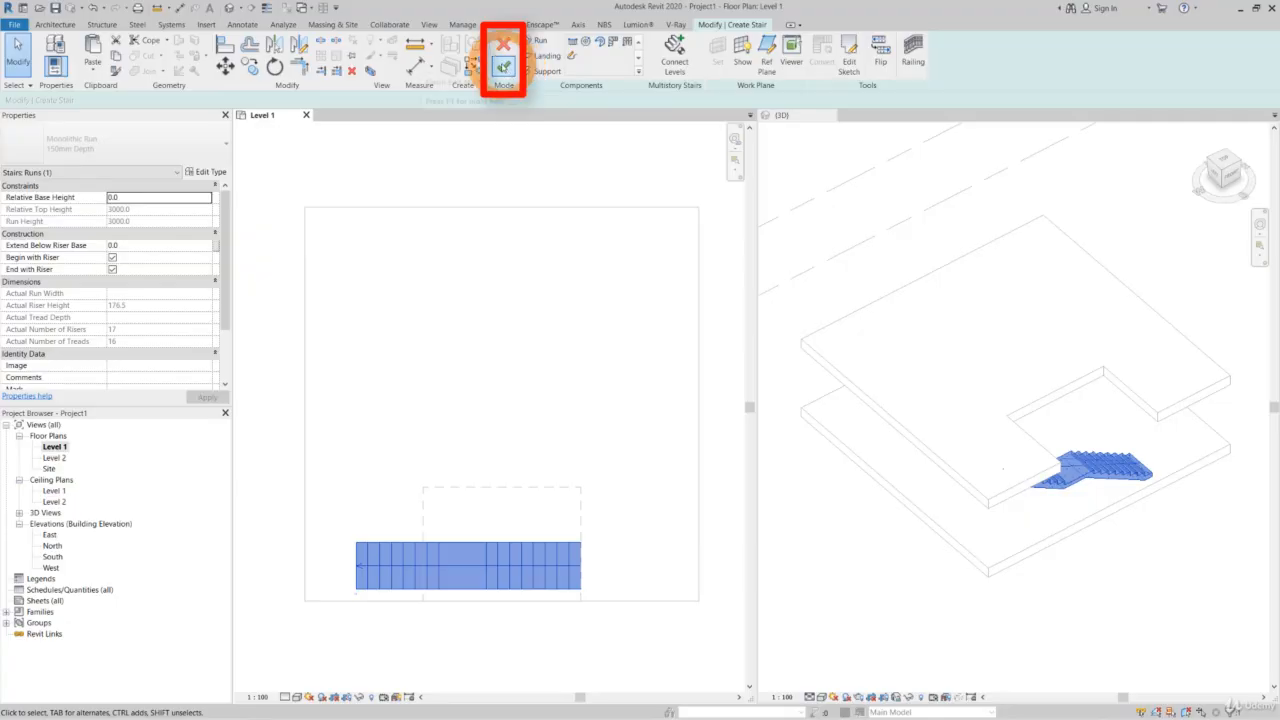
{"action": "left_click", "coordinate": [504, 66]}
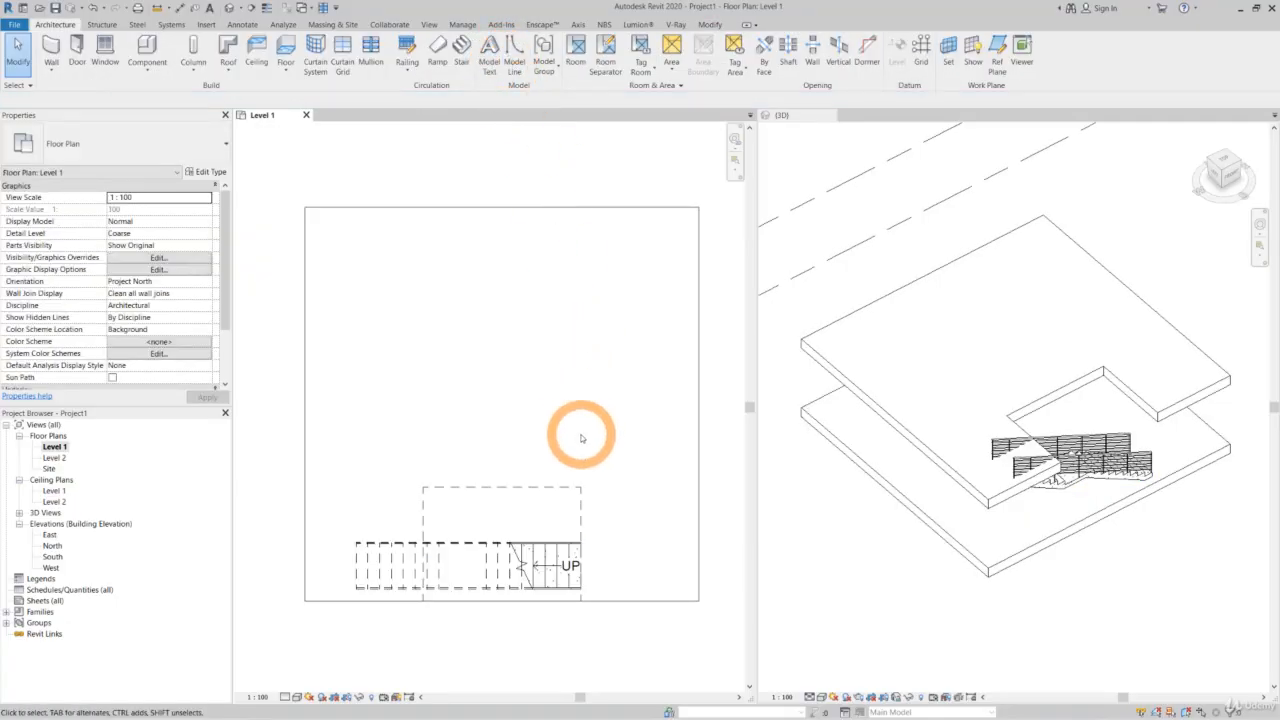
Step: Edit the finished stair, flip its up direction so it climbs from left to right in plan, and finish editing
{"action": "left_click", "coordinate": [543, 558]}
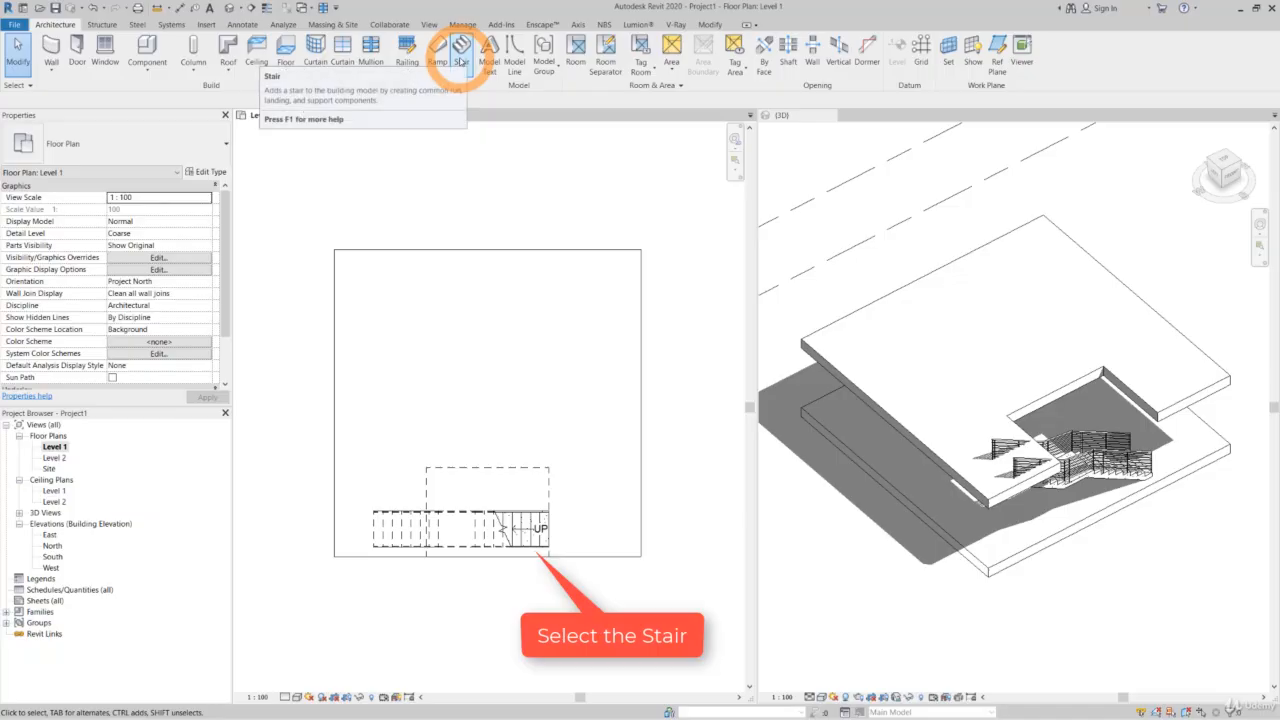
{"action": "left_click", "coordinate": [497, 546]}
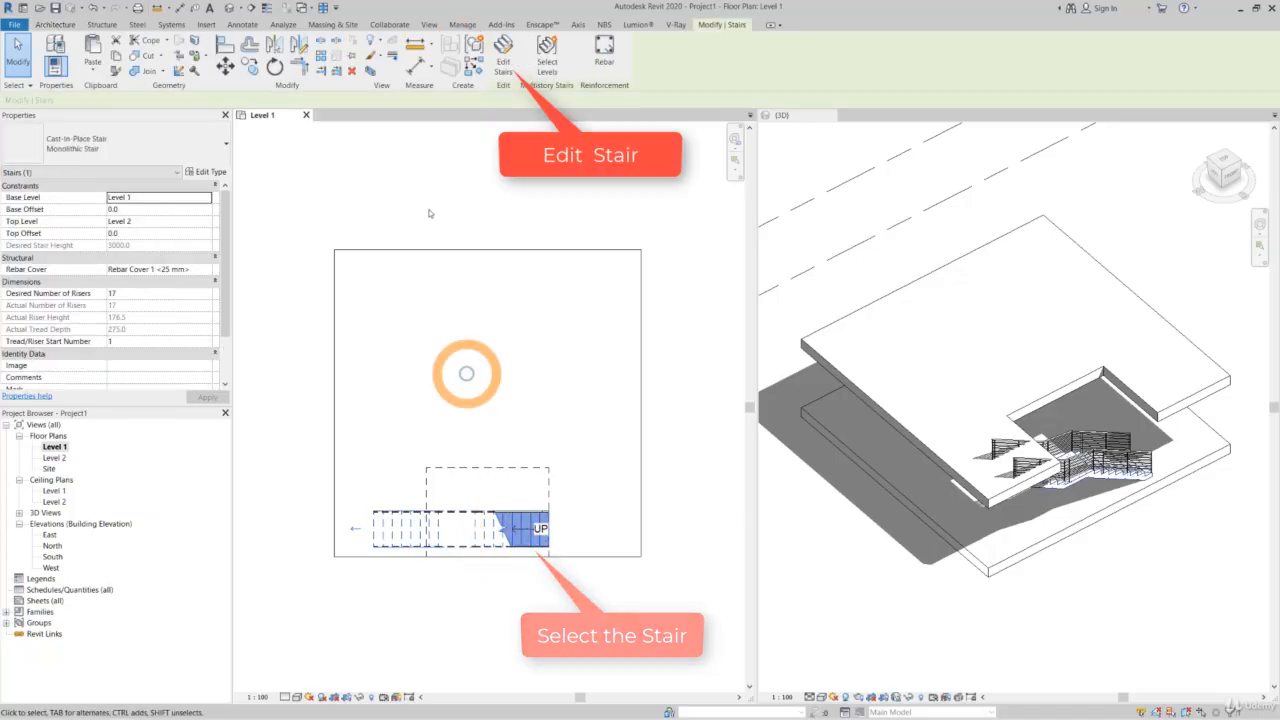
{"action": "left_click", "coordinate": [513, 75]}
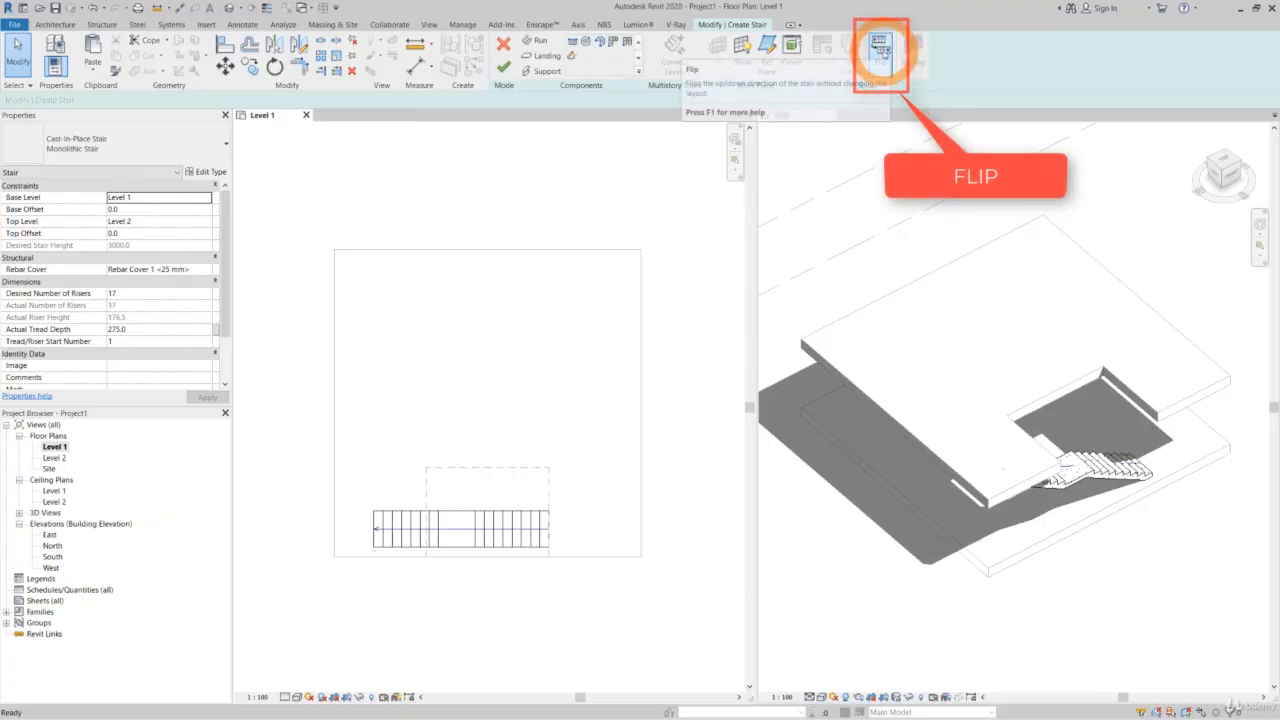
{"action": "left_click", "coordinate": [880, 52]}
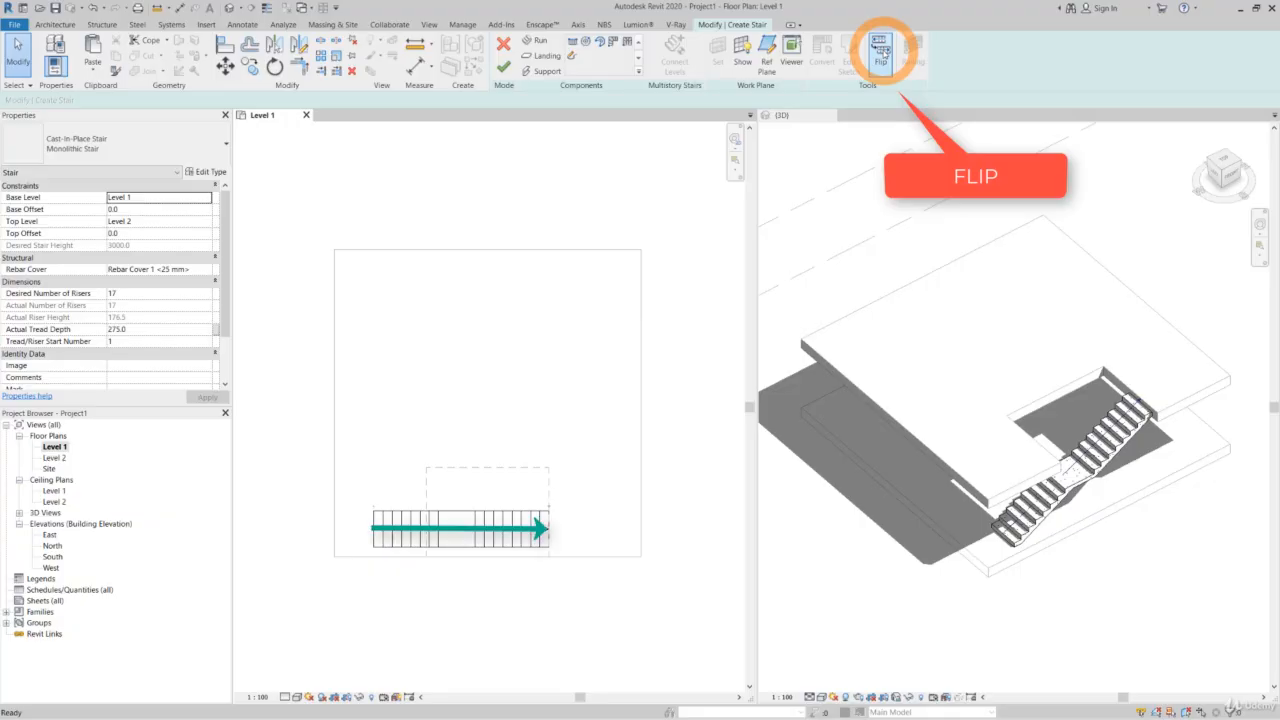
{"action": "left_click", "coordinate": [881, 52]}
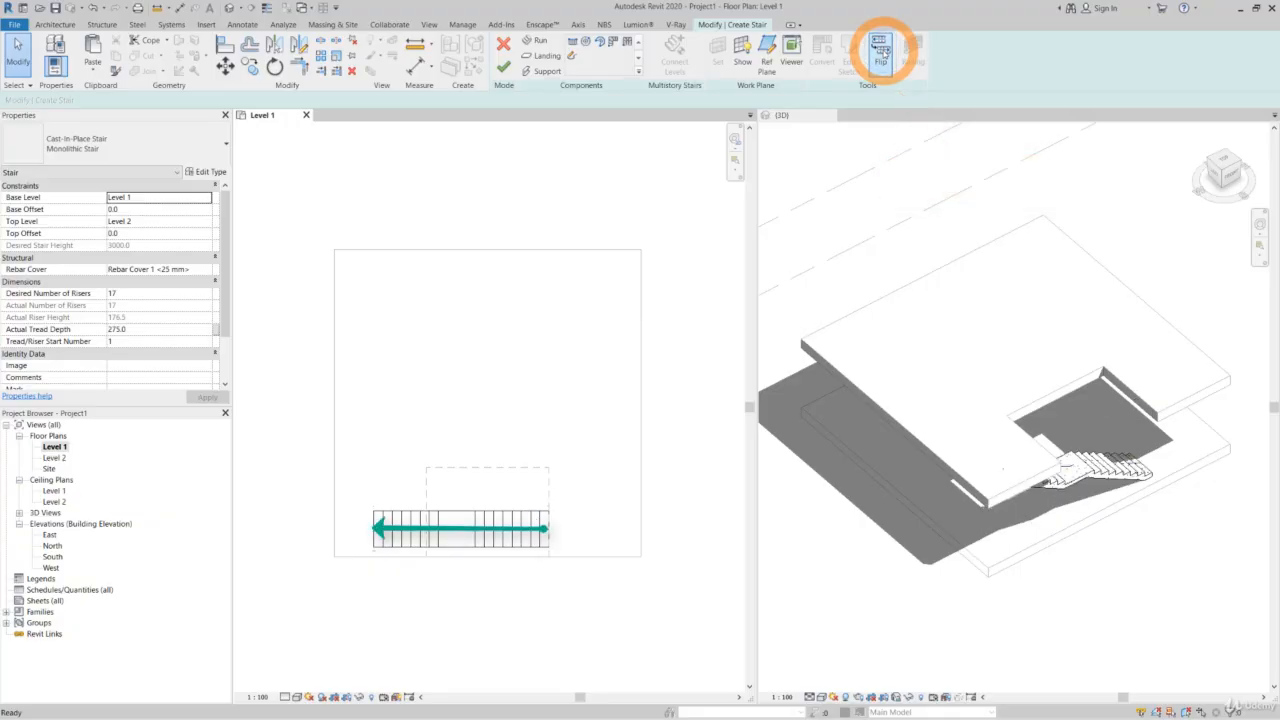
{"action": "left_click", "coordinate": [881, 52]}
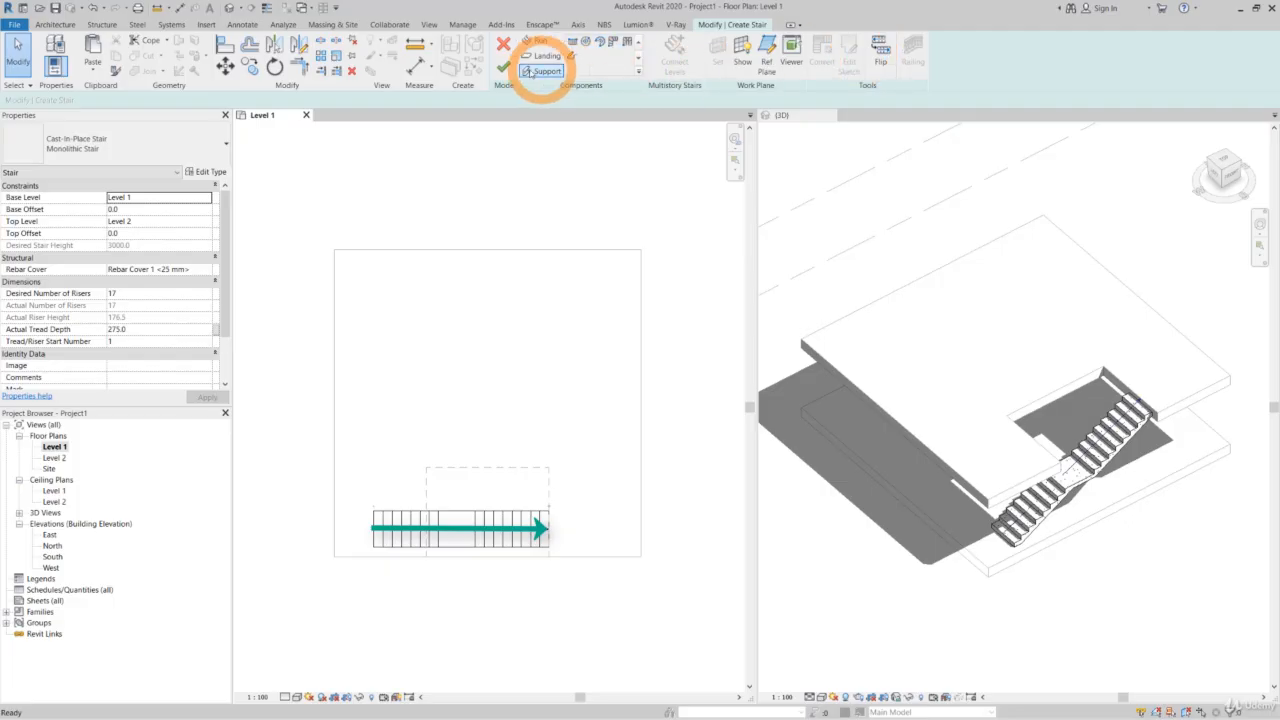
{"action": "left_click", "coordinate": [505, 67]}
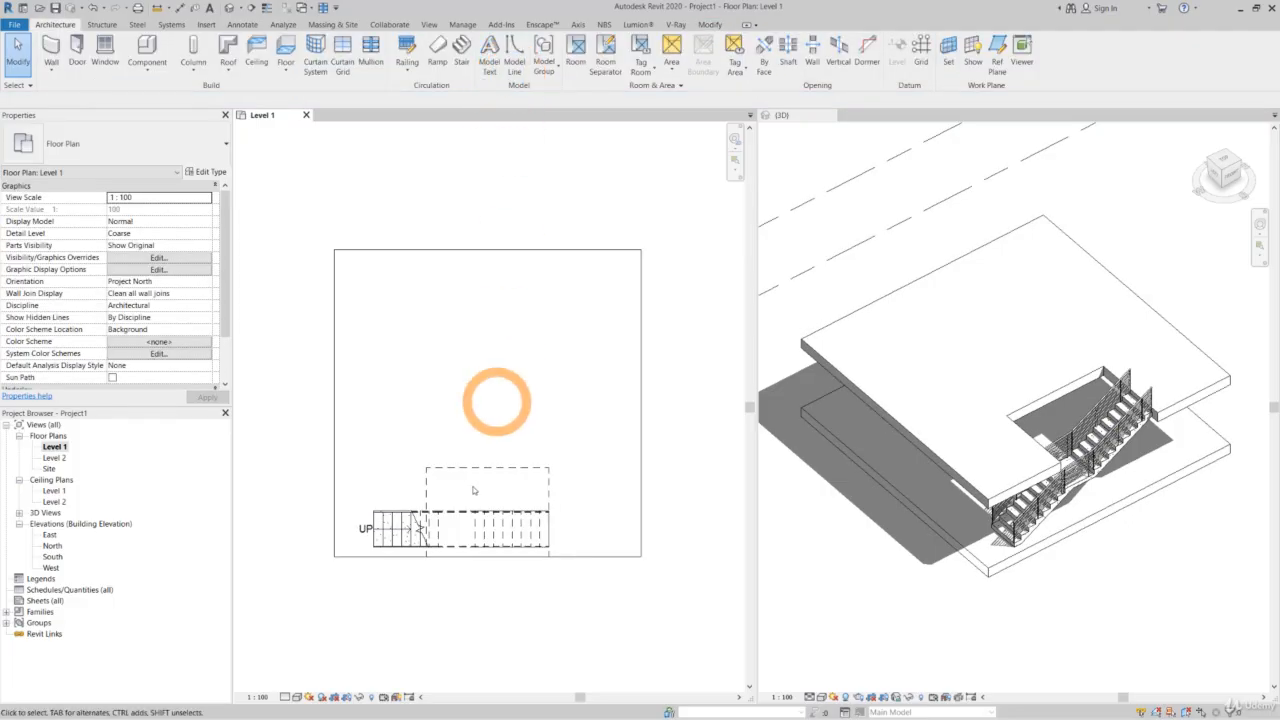
Step: Flip the stair's up direction using its direction arrow in the plan and flip it back
{"action": "left_click", "coordinate": [487, 533]}
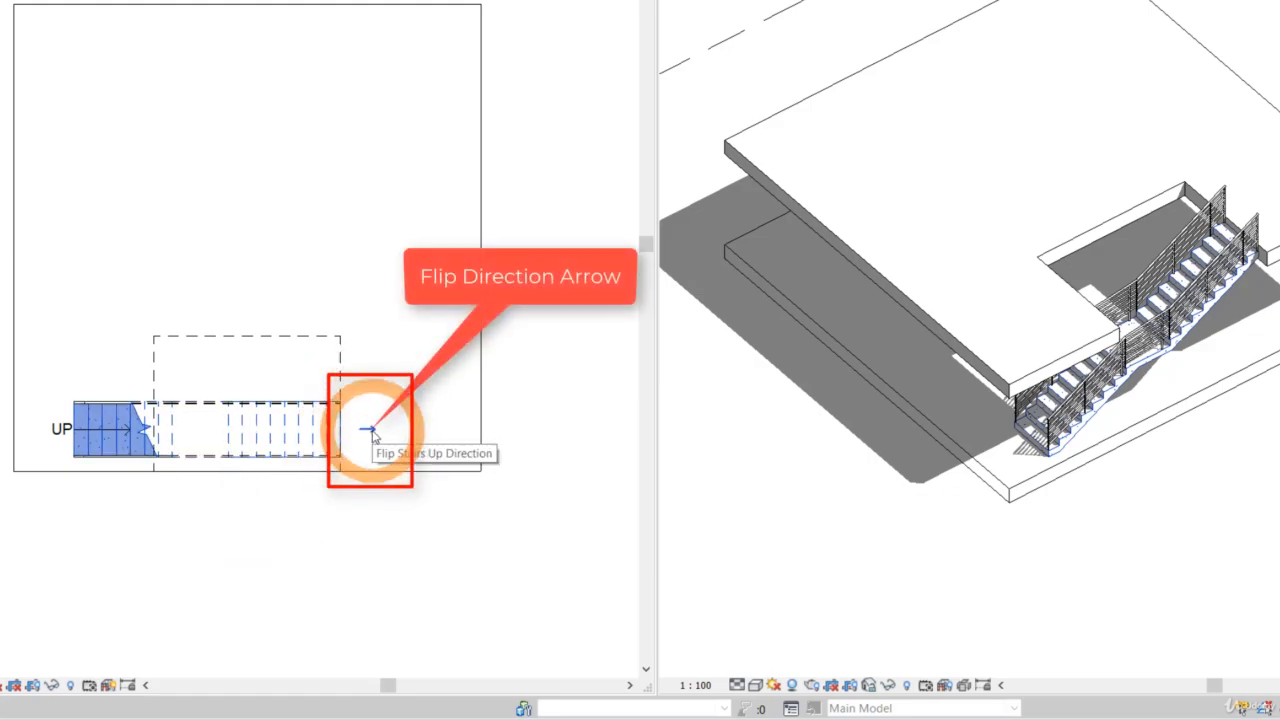
{"action": "left_click", "coordinate": [369, 431]}
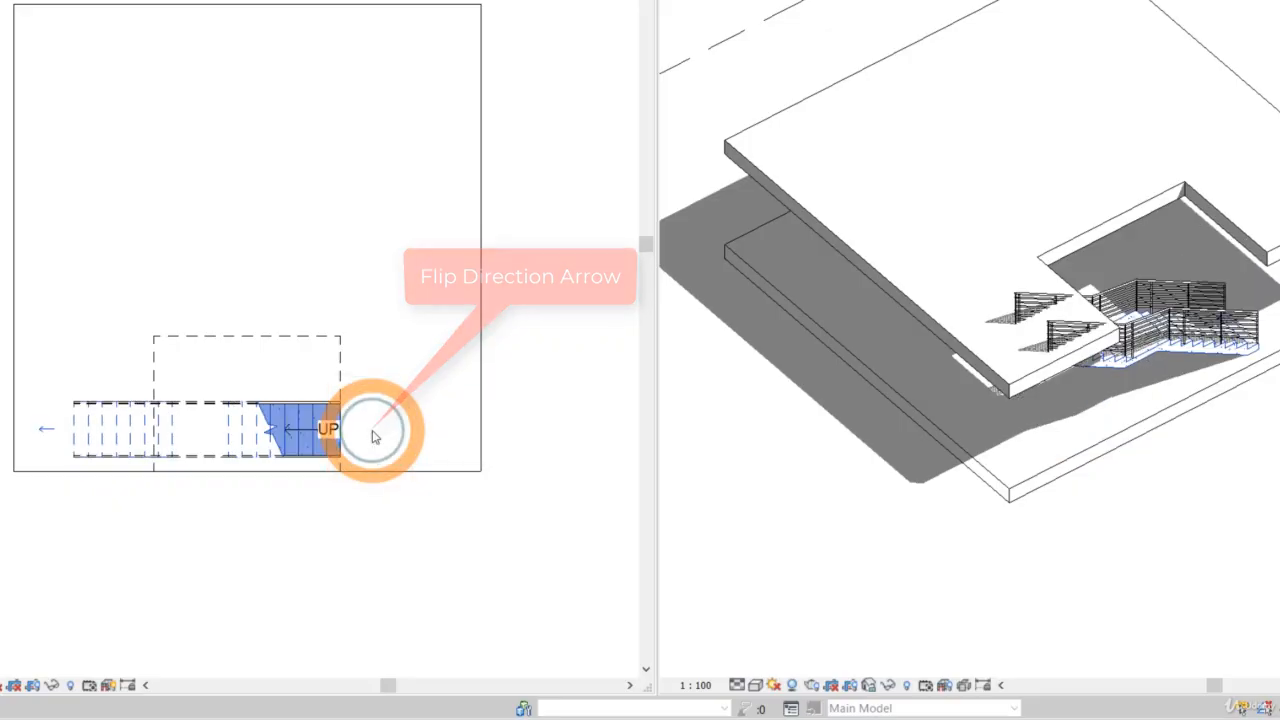
{"action": "left_click", "coordinate": [44, 434]}
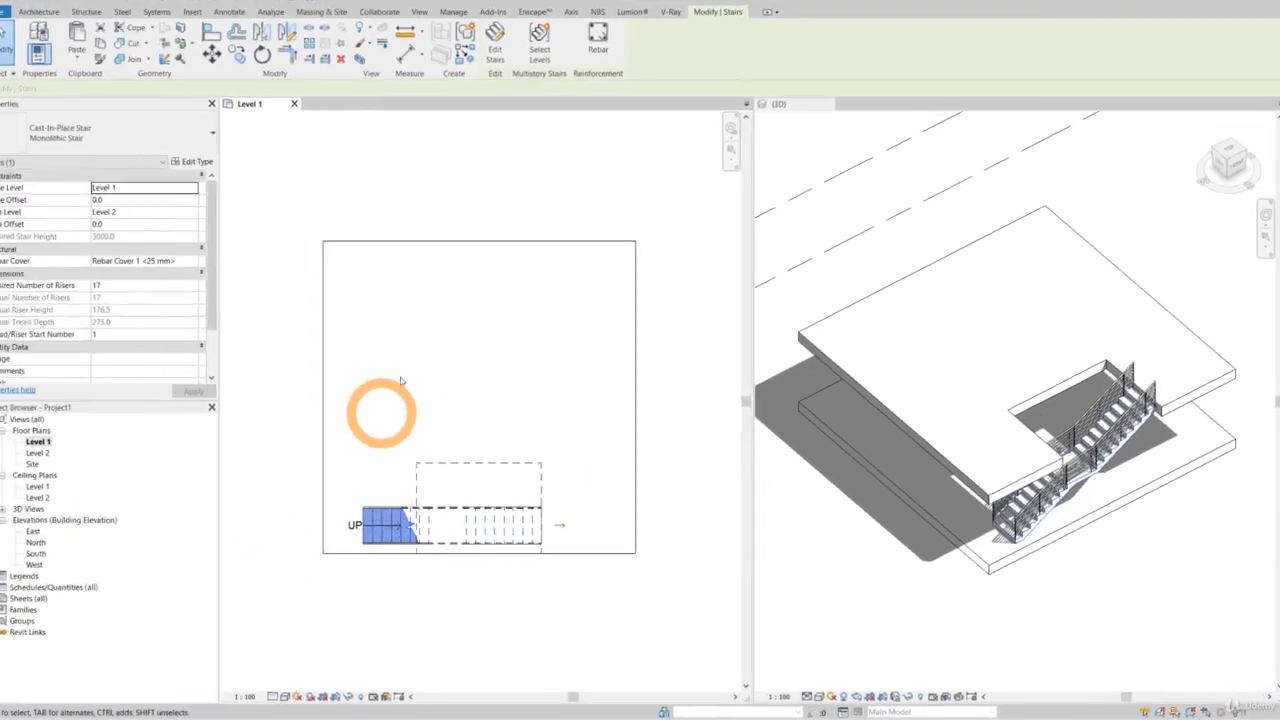
{"action": "left_click", "coordinate": [1211, 606]}
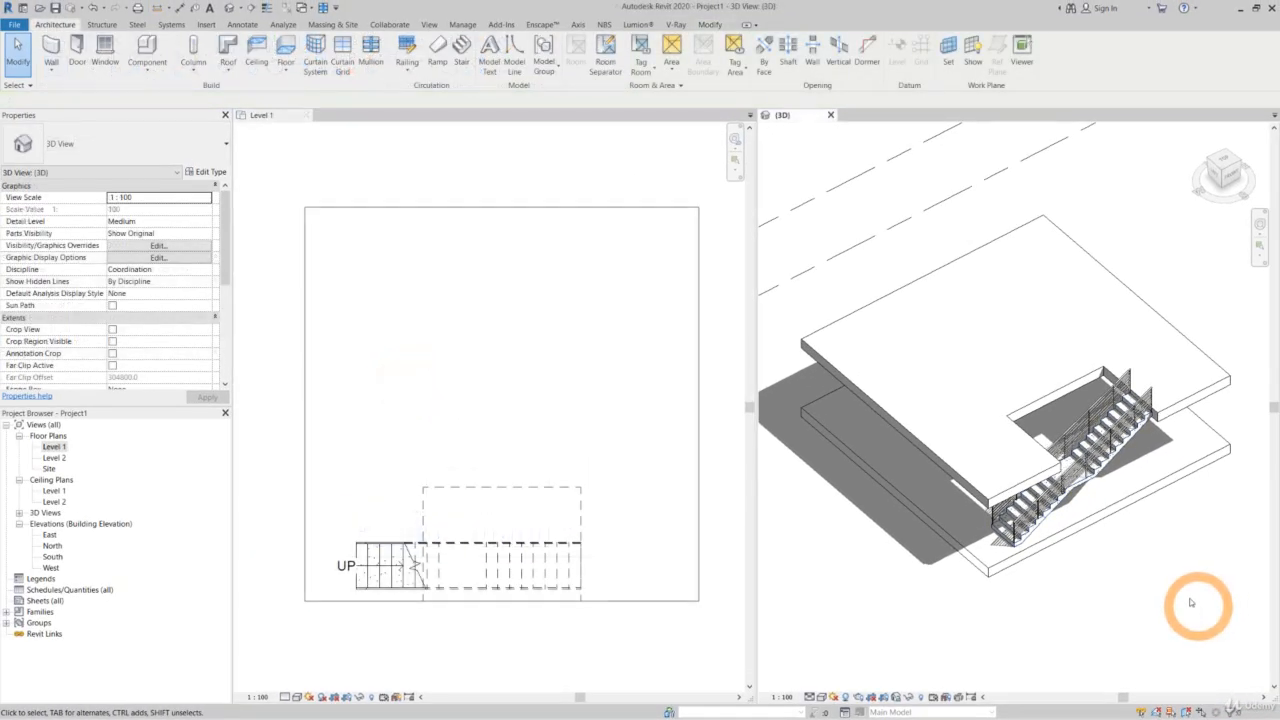
Step: Select both 900mm Pipe railings of the stair in the 3D view
{"action": "left_click", "coordinate": [1127, 378]}
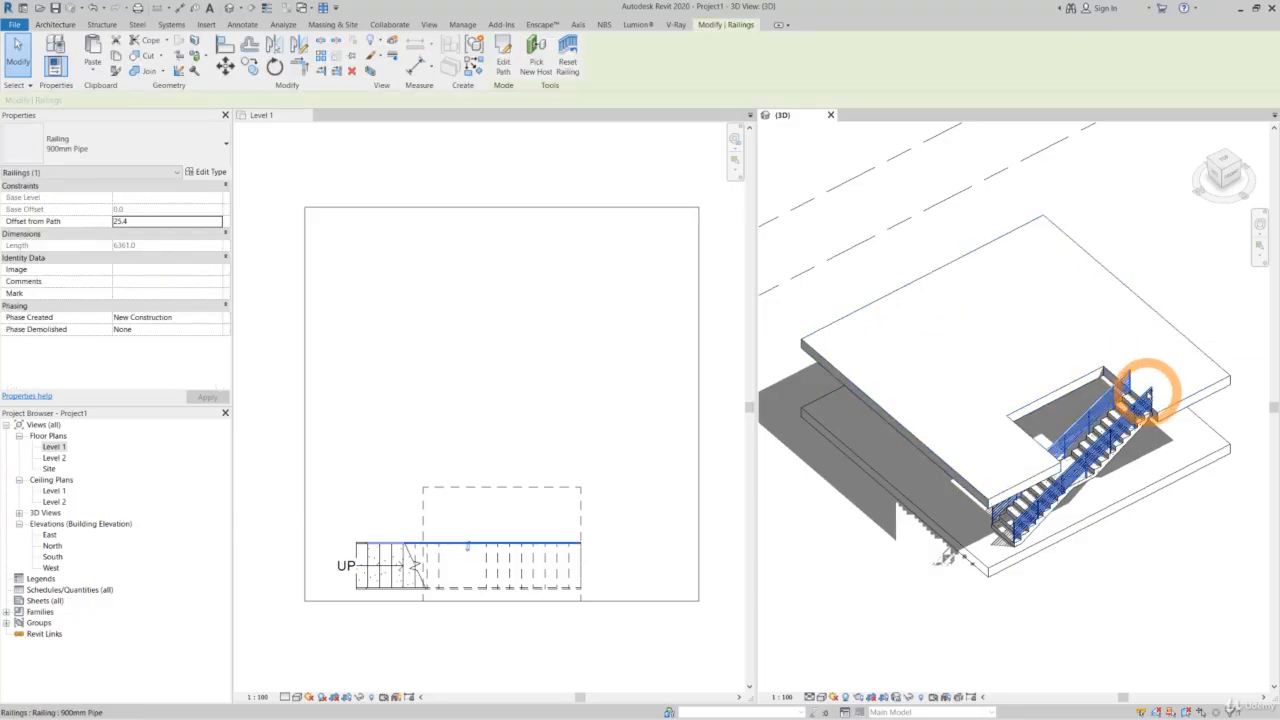
{"action": "left_click", "coordinate": [1085, 483], "text": "ctrl"}
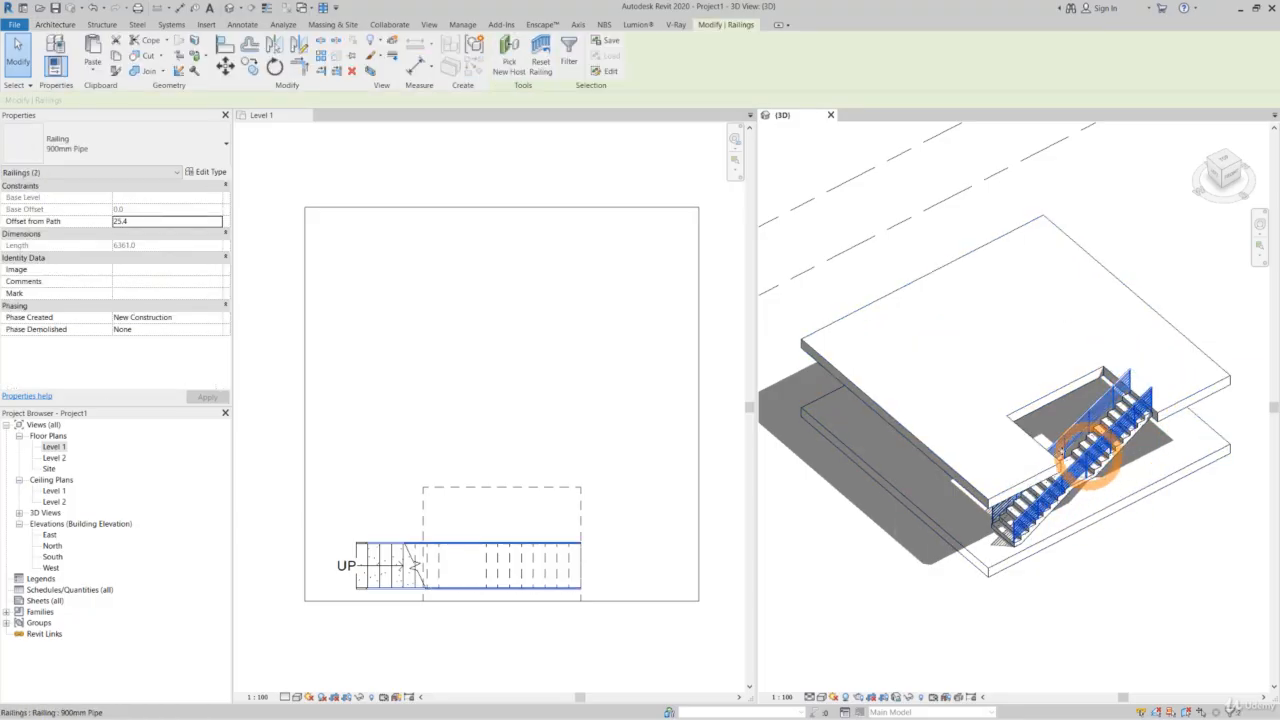